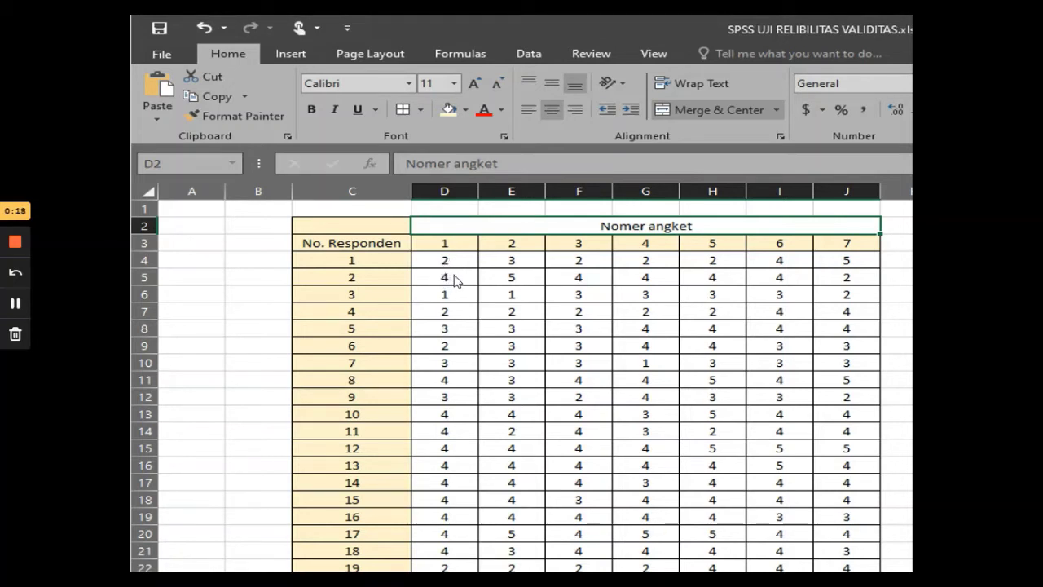
# Step: Show the questionnaire data slide in the presentation, and switch to the Excel workbook SPSS UJI RELIBILITAS VALIDITAS.xlsx
pyautogui.click(560, 303)
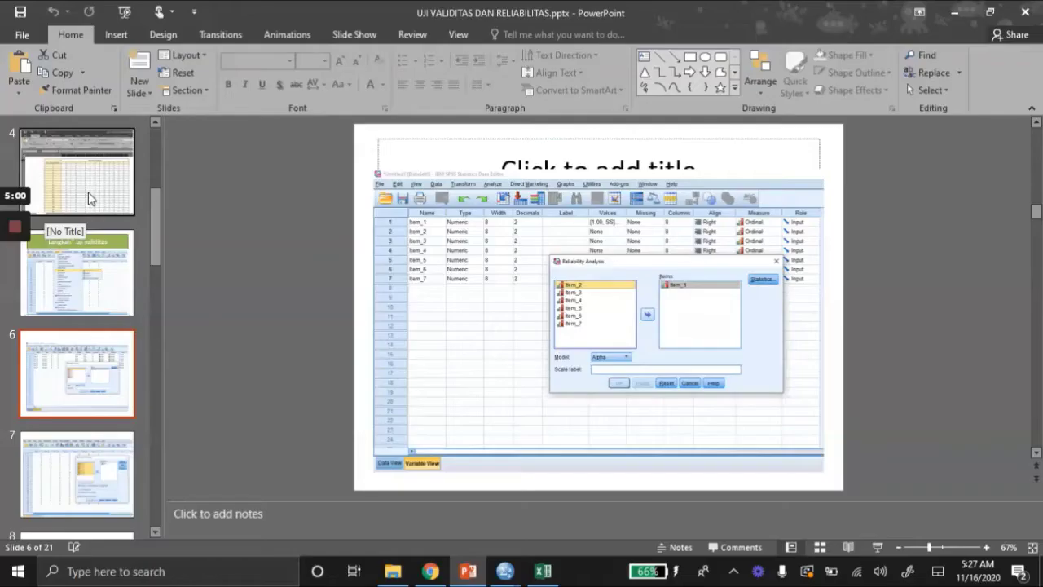
pyautogui.click(88, 189)
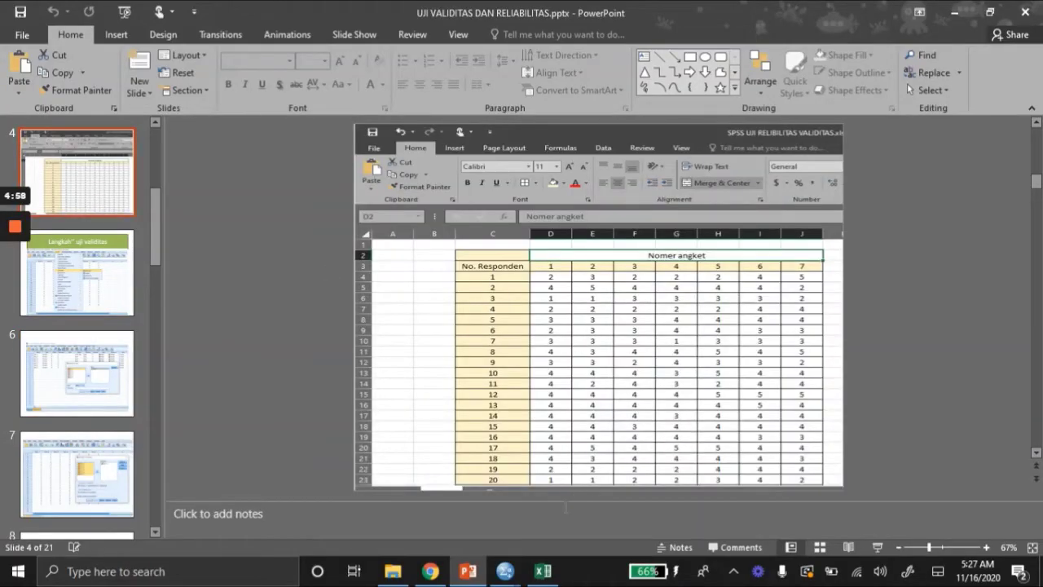
pyautogui.click(547, 580)
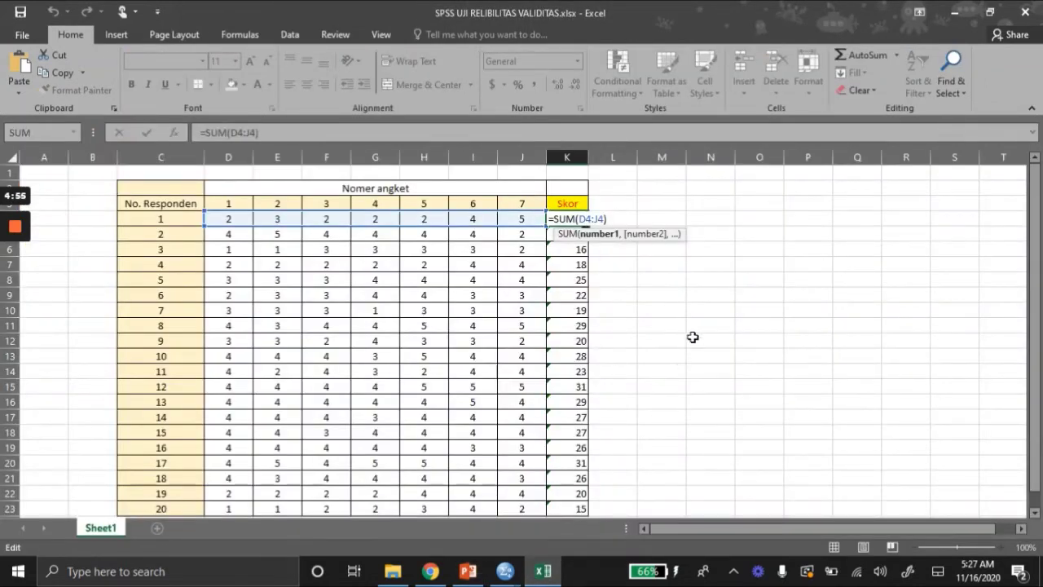
pyautogui.click(623, 295)
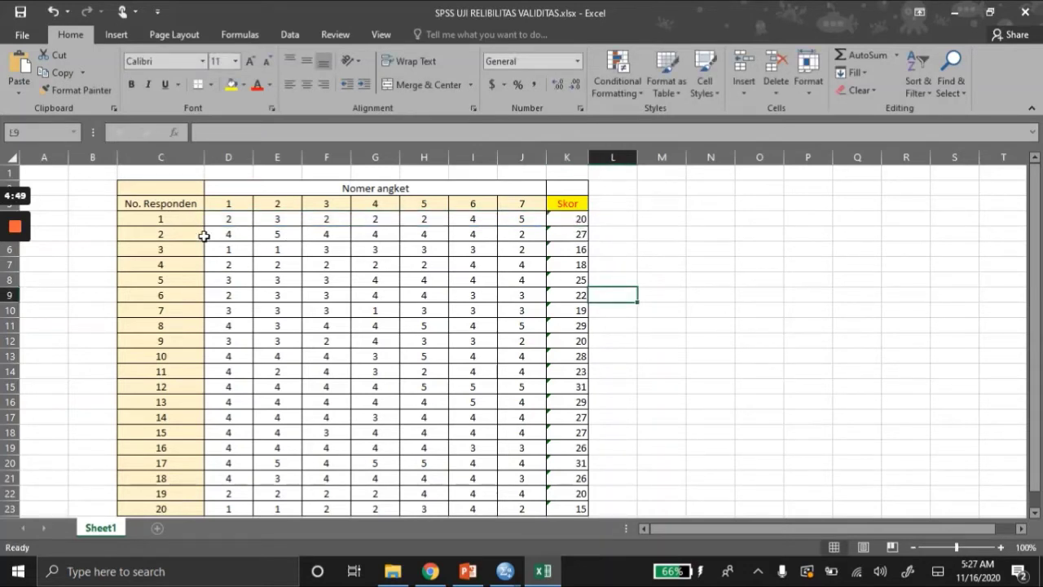
# Step: Review the No. Responden column from respondent 1 to 20 and the questionnaire item columns up to item 7
pyautogui.click(182, 223)
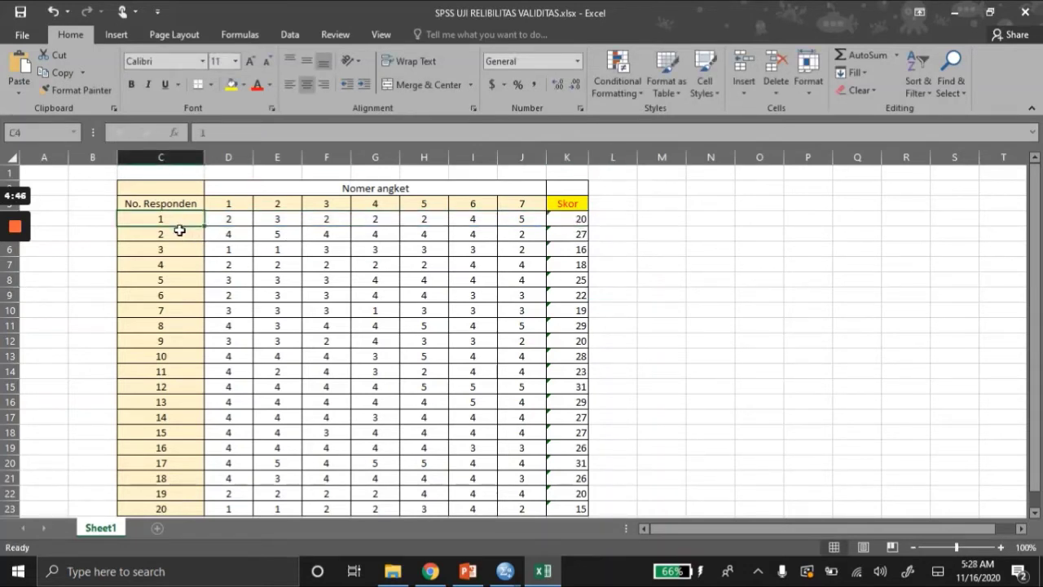
pyautogui.click(181, 204)
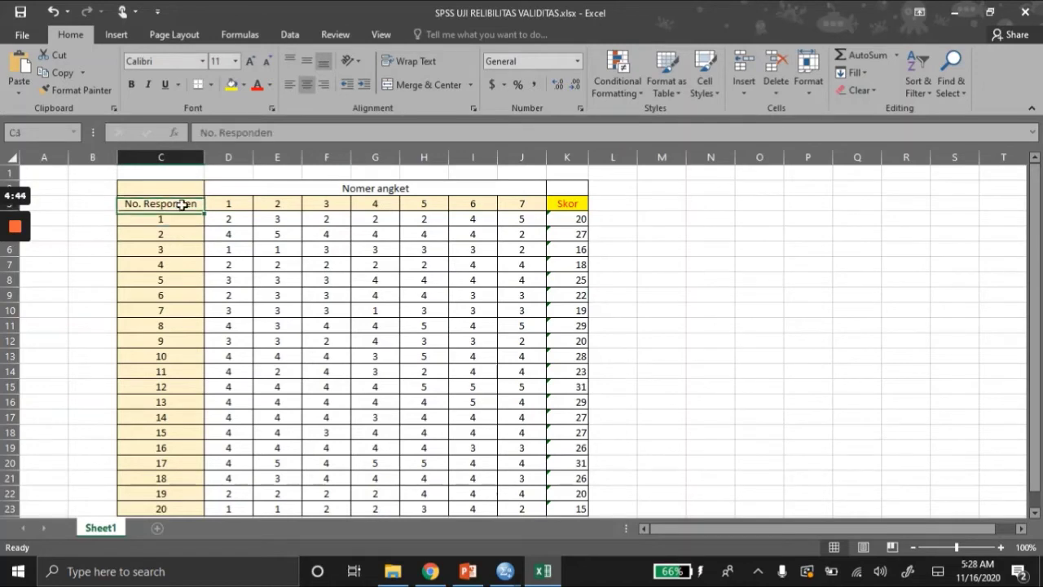
pyautogui.scroll(-3, 173, 236)
pyautogui.scroll(-1, 172, 247)
pyautogui.click(170, 328)
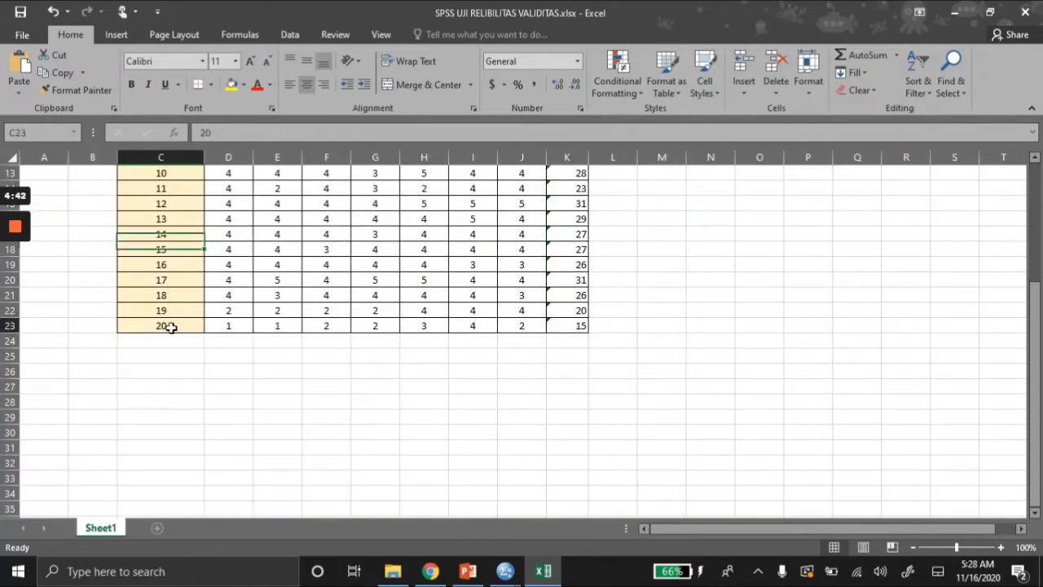
pyautogui.scroll(4, 195, 325)
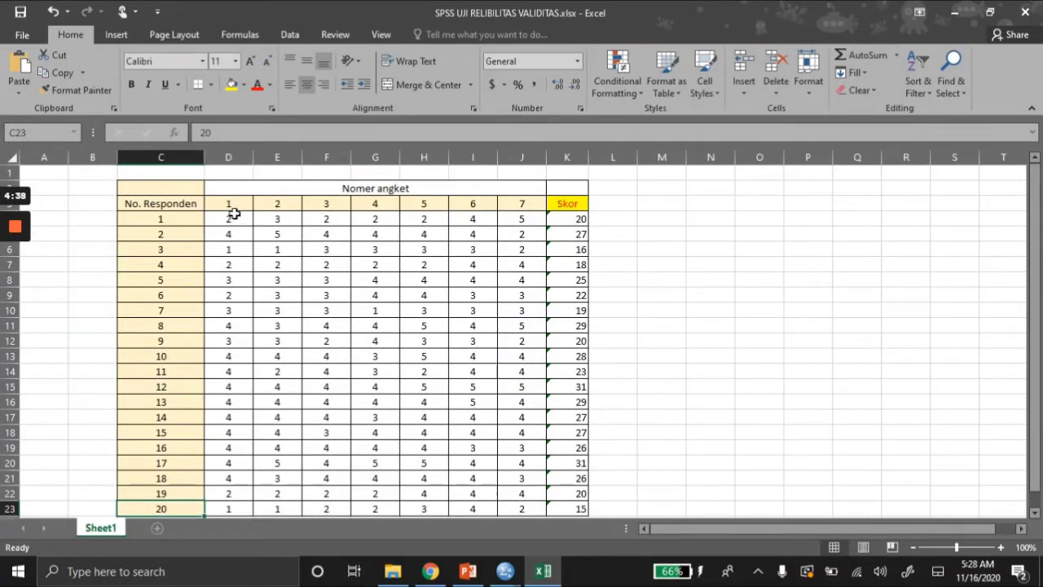
pyautogui.click(523, 206)
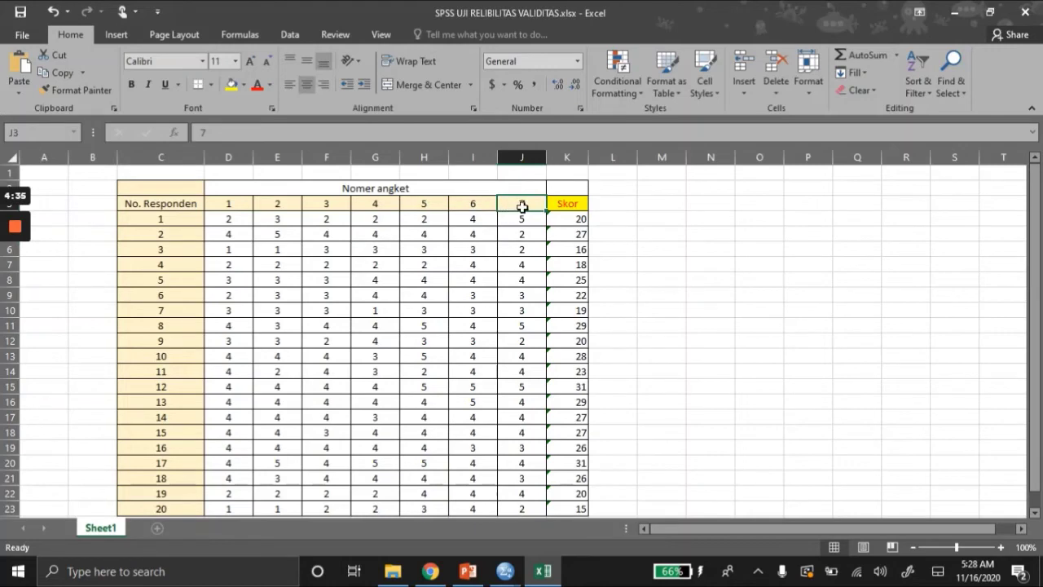
pyautogui.scroll(-1, 508, 256)
pyautogui.scroll(1, 508, 259)
pyautogui.click(527, 223)
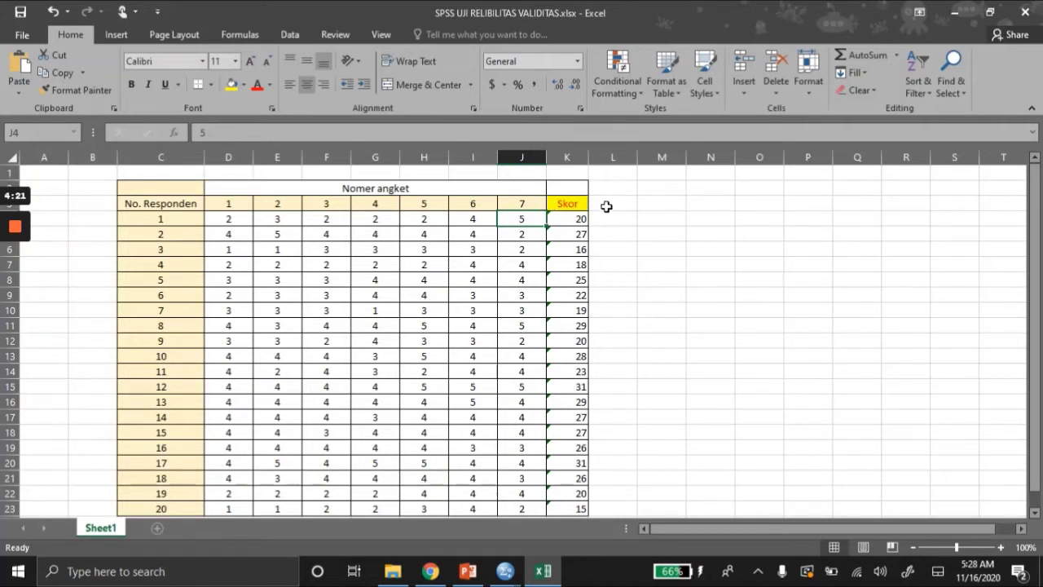
# Step: Examine the Skor column and how its SUM formula totals each respondent's item answers
pyautogui.click(572, 206)
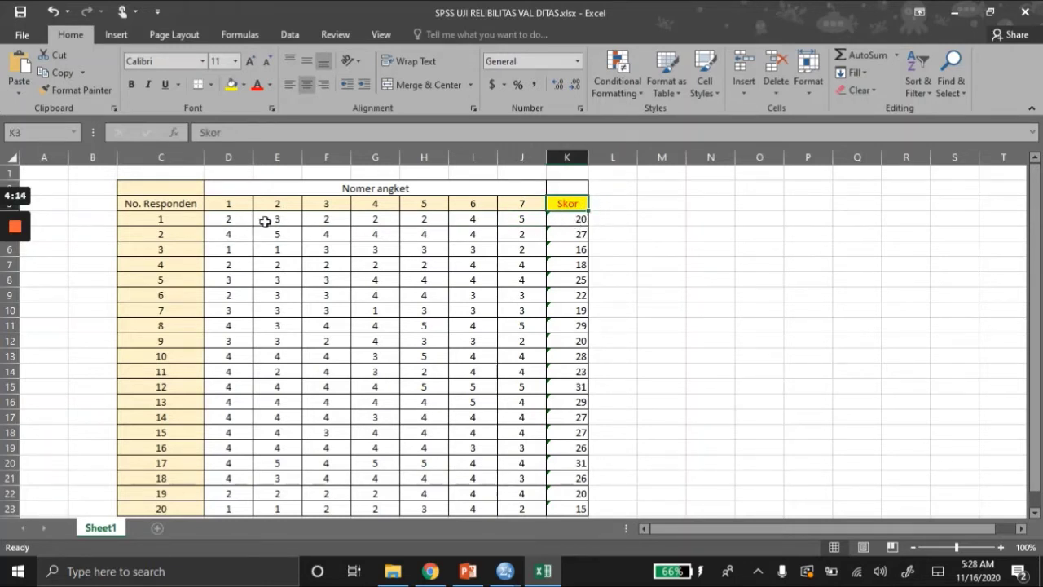
pyautogui.click(564, 220)
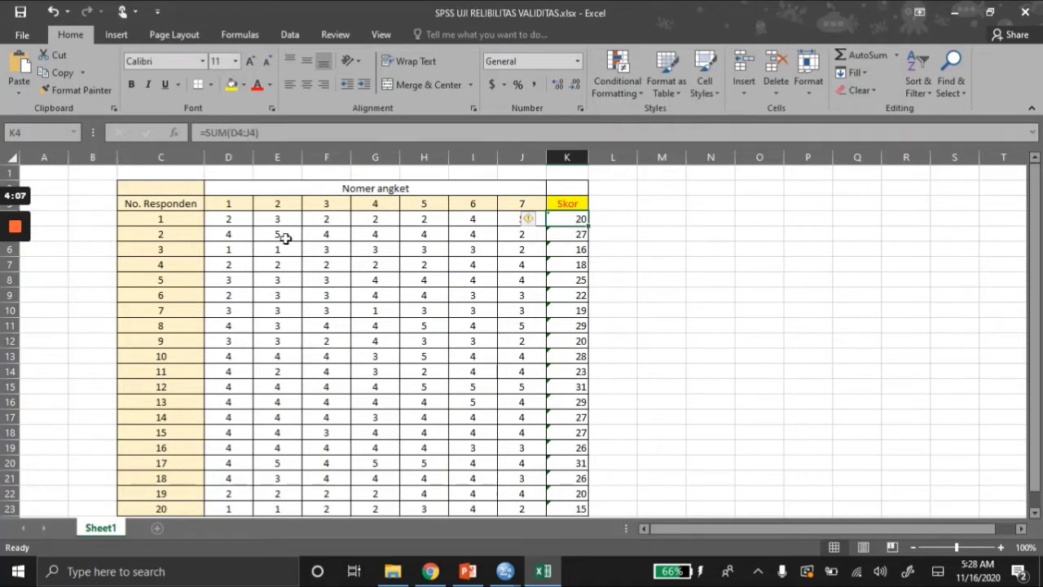
pyautogui.doubleClick(227, 218)
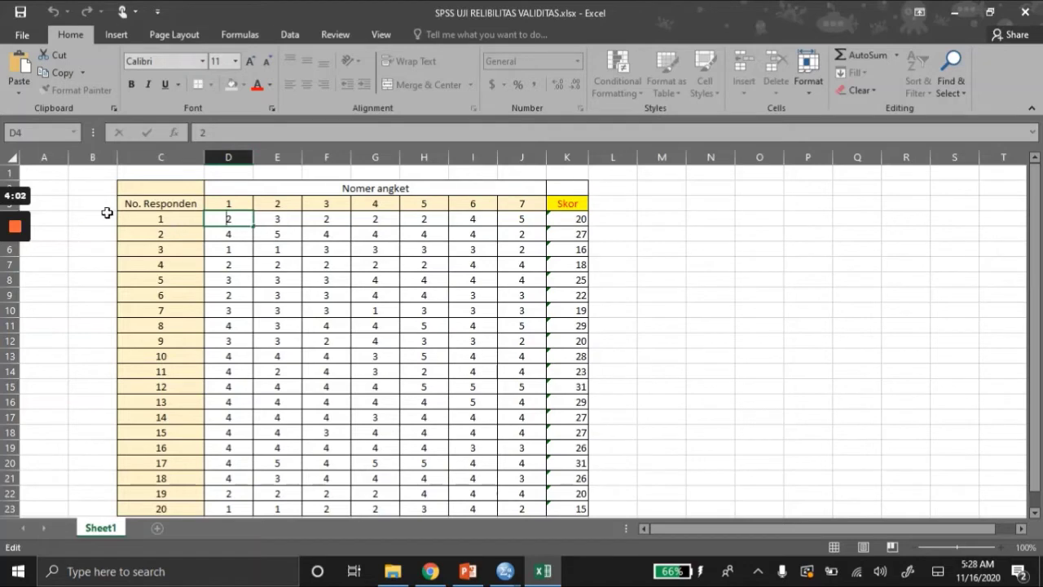
pyautogui.scroll(-1, 128, 223)
pyautogui.scroll(1, 299, 211)
pyautogui.click(574, 218)
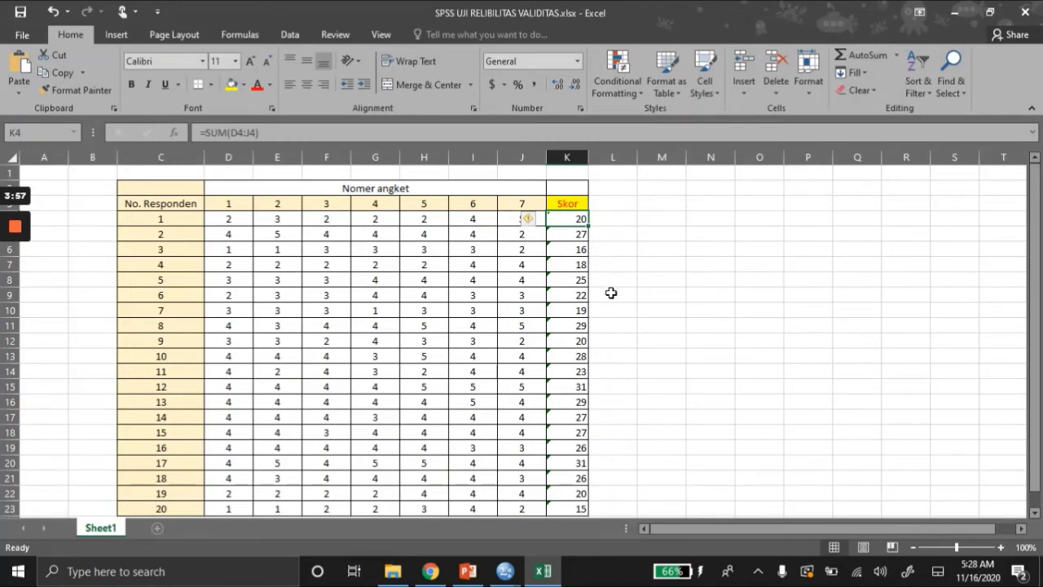
pyautogui.scroll(-1, 574, 293)
pyautogui.scroll(-1, 573, 356)
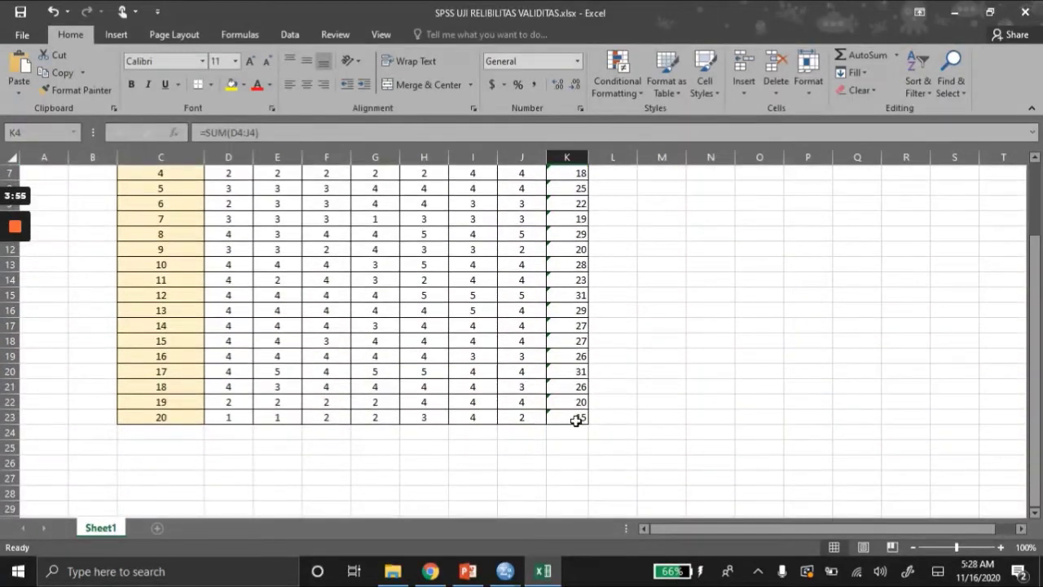
pyautogui.scroll(2, 571, 416)
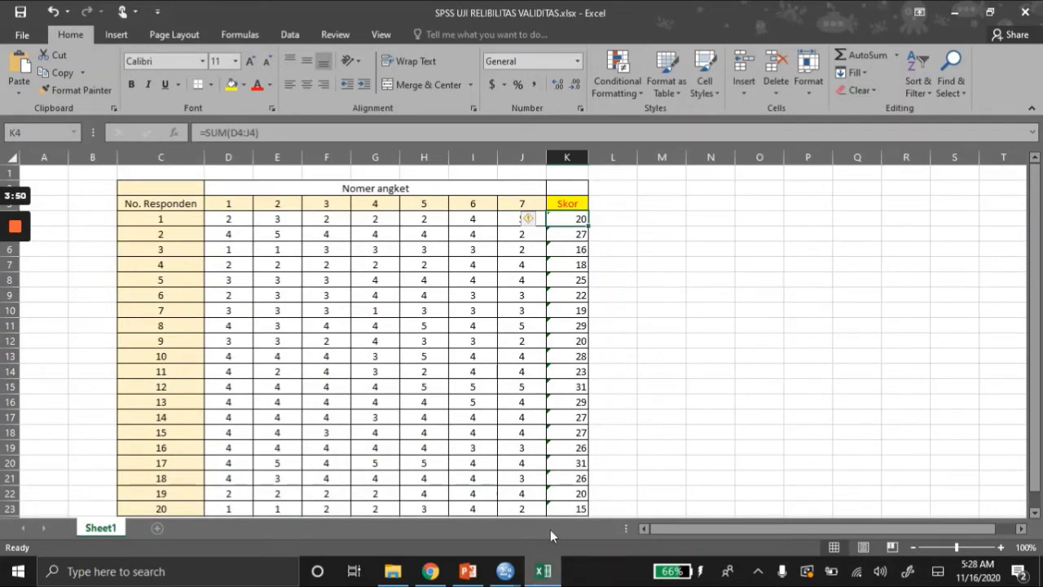
# Step: Switch to the empty Untitled2 dataset in the SPSS Data Editor and name the first variable item_1
pyautogui.moveTo(503, 561)
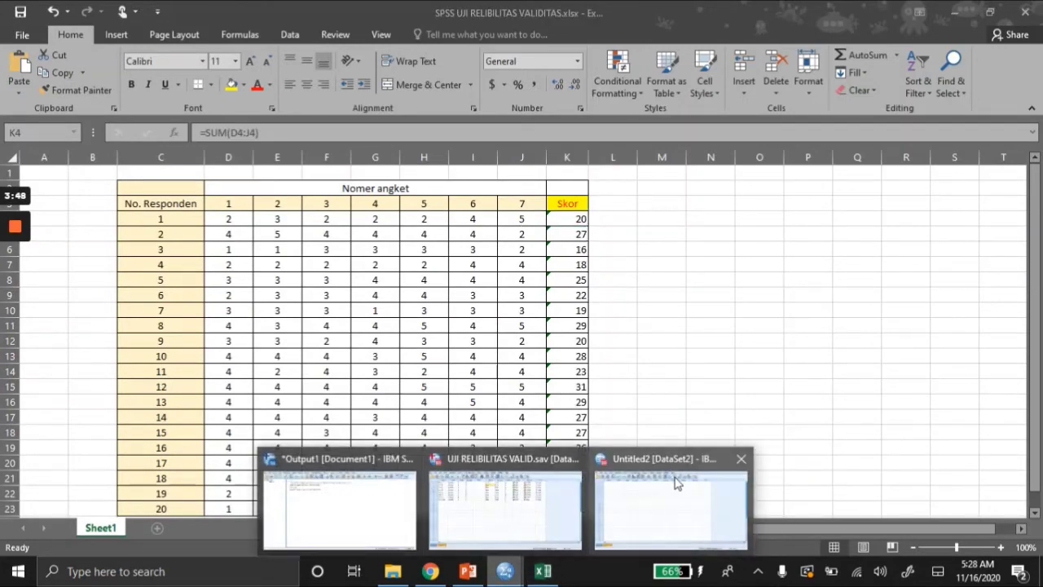
pyautogui.click(673, 512)
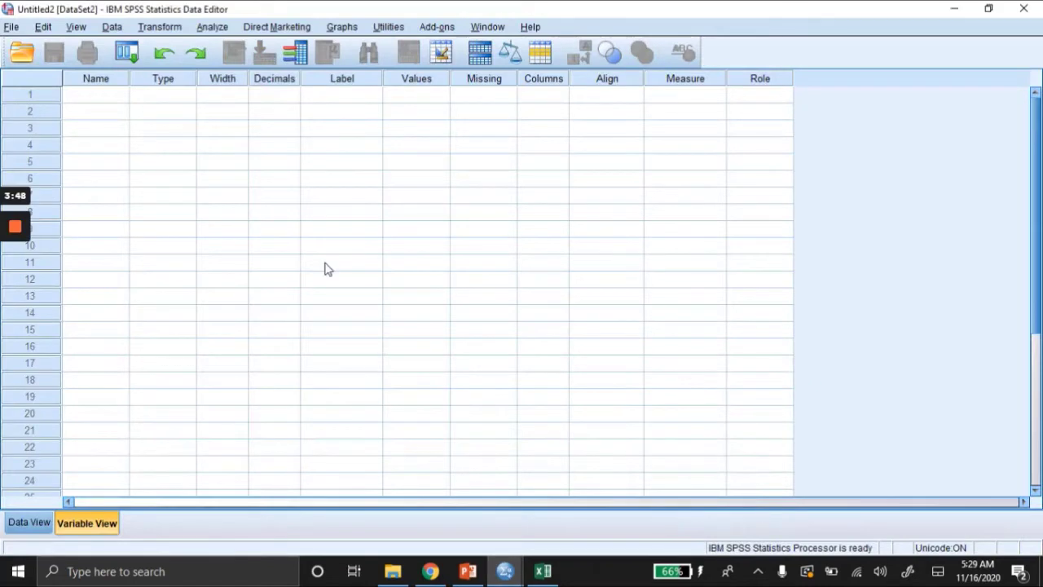
pyautogui.click(112, 96)
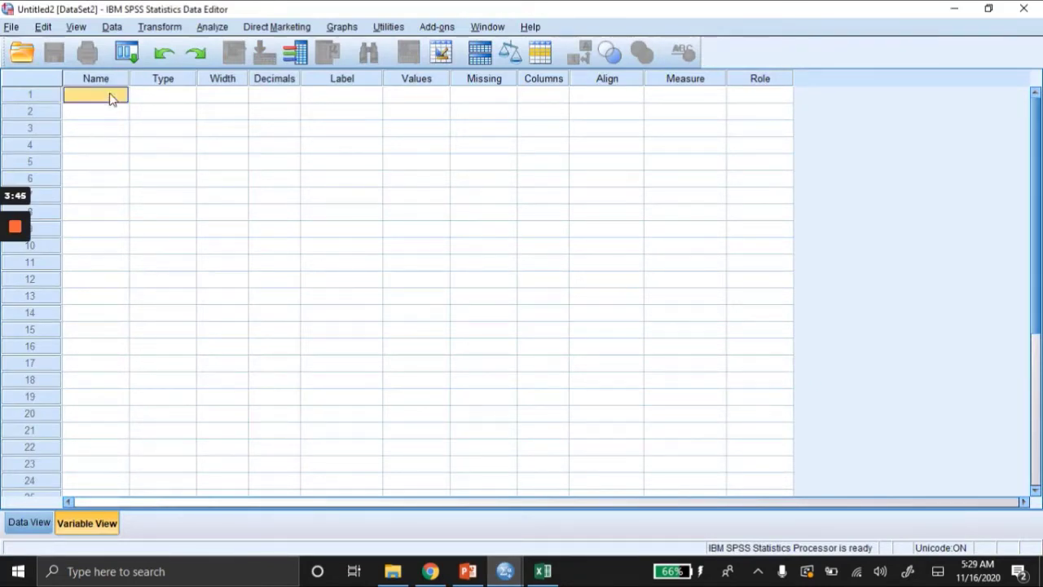
pyautogui.click(124, 95)
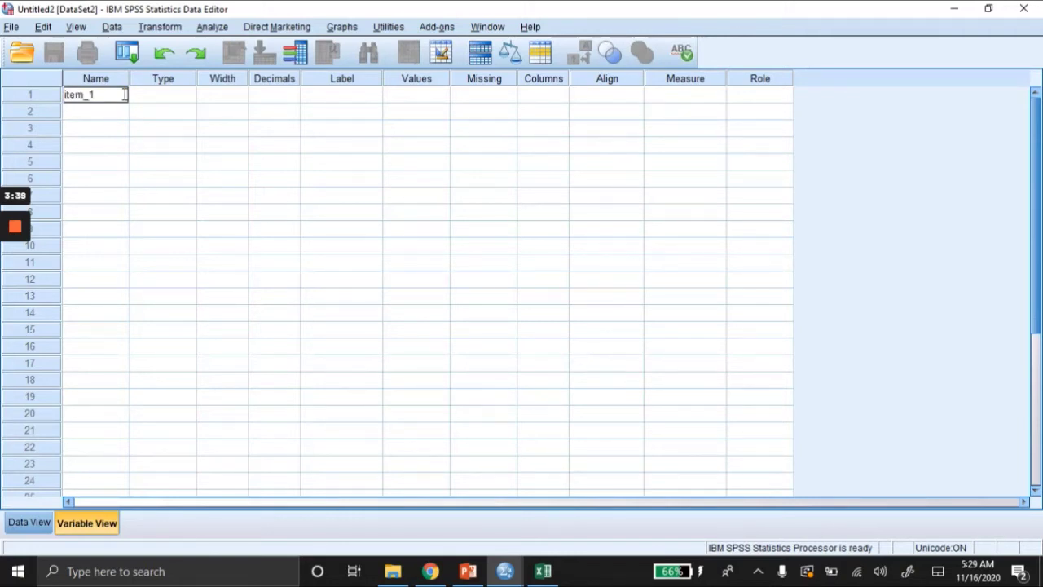
pyautogui.click(100, 115)
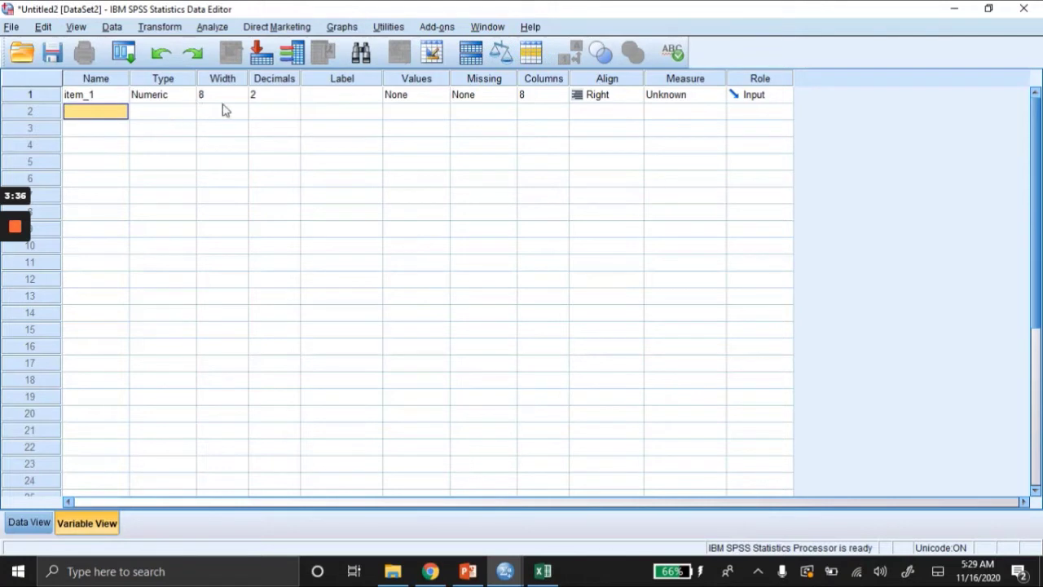
# Step: Open the value labels of item_1 and add the label STS for value 1
pyautogui.click(374, 100)
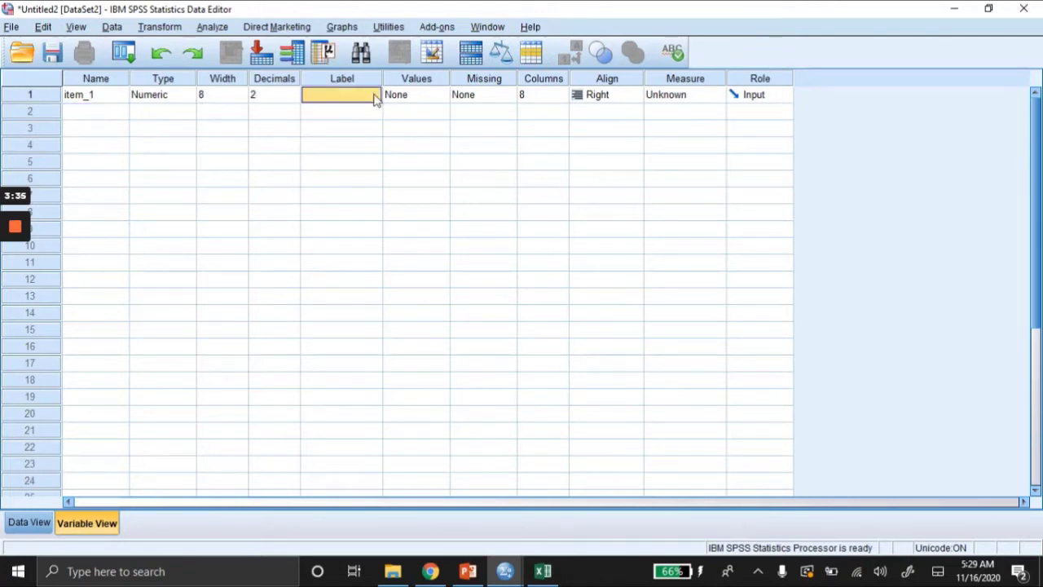
pyautogui.click(436, 94)
pyautogui.click(444, 94)
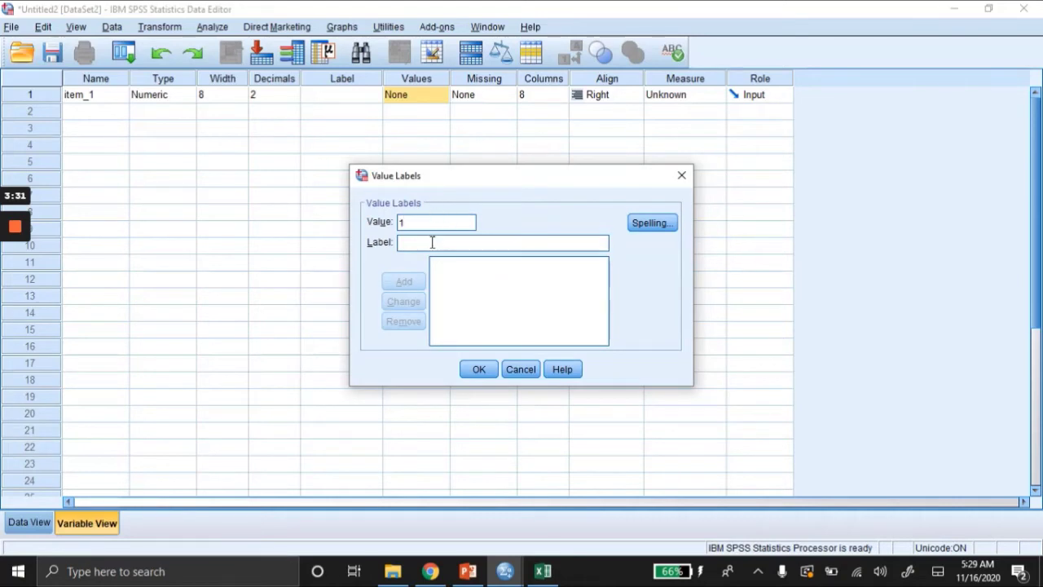
pyautogui.click(433, 243)
pyautogui.press('capslock')
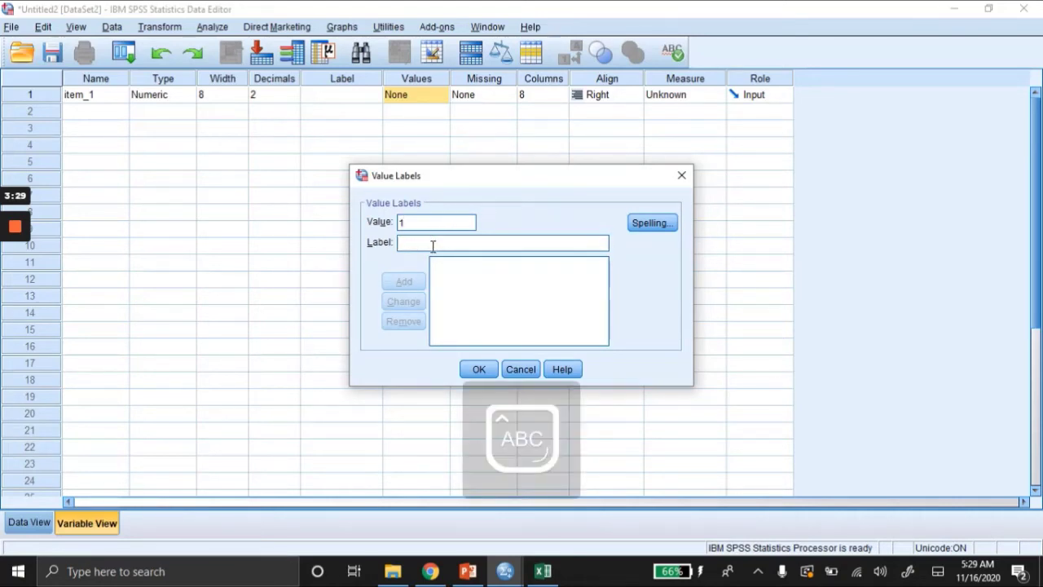
pyautogui.write('STS')
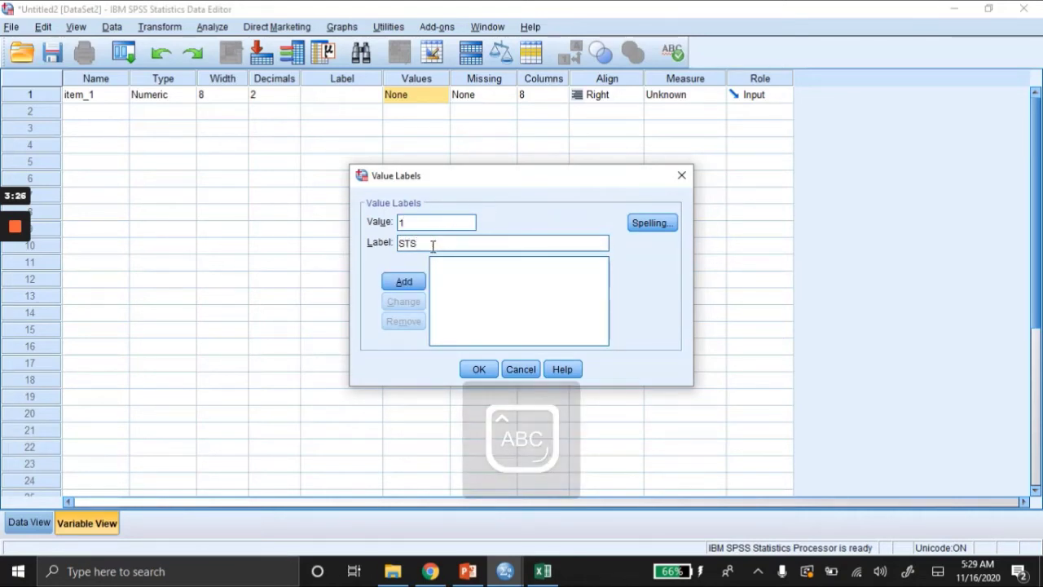
pyautogui.click(404, 281)
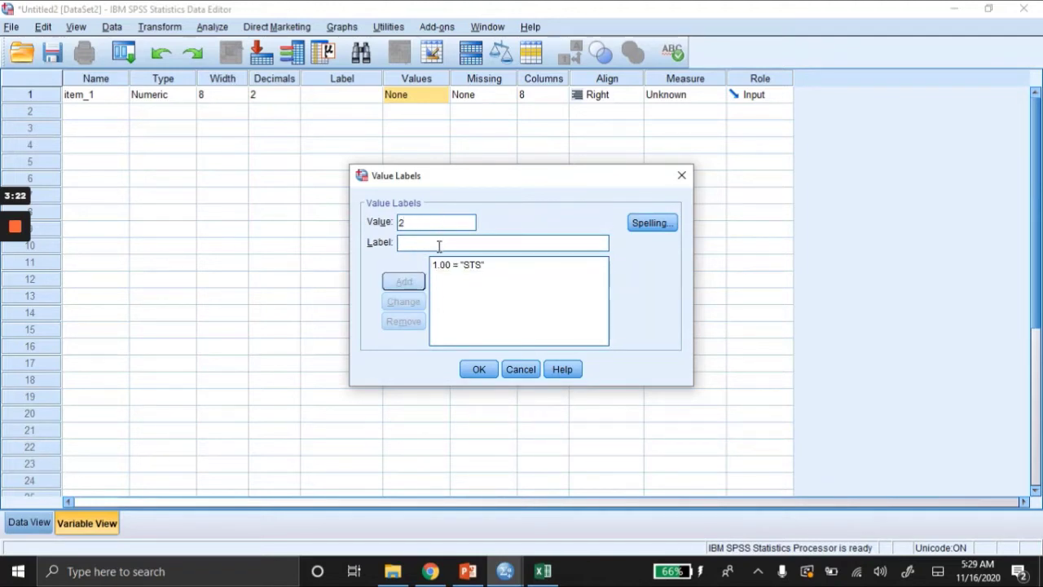
# Step: Add the value labels TS for 2 and RG for 3 to item_1
pyautogui.click(438, 243)
pyautogui.write('TS')
pyautogui.click(402, 282)
pyautogui.write('3')
pyautogui.click(462, 244)
pyautogui.write('RG')
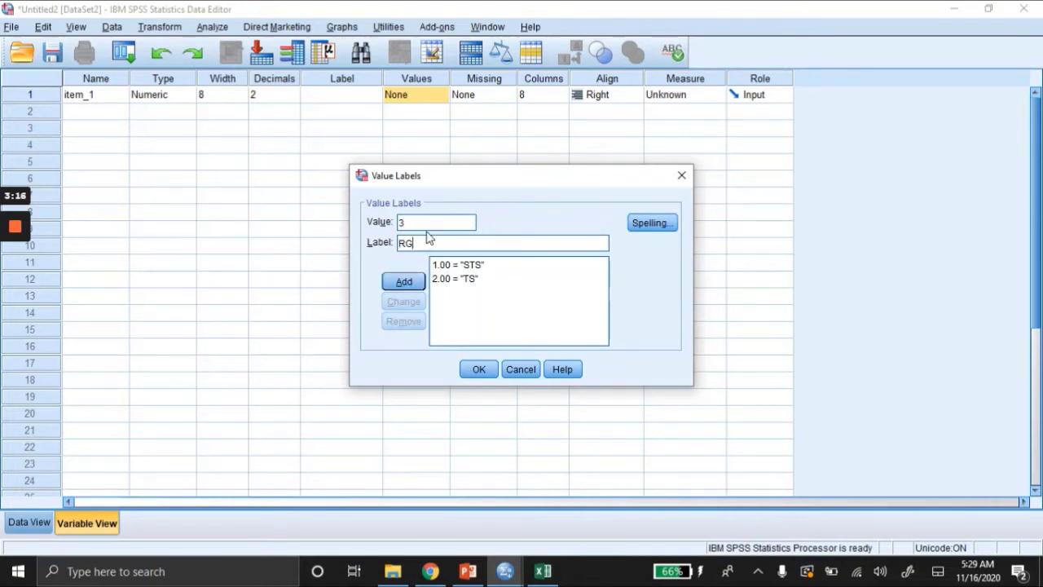
pyautogui.click(404, 281)
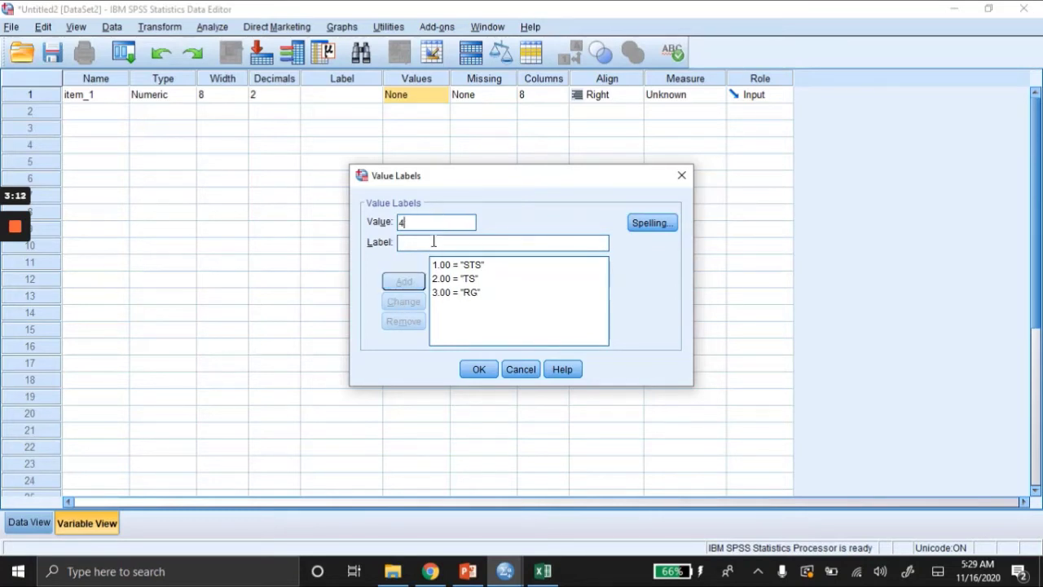
# Step: Add the label SS for value 4 of item_1 and correct it to S
pyautogui.write('SS')
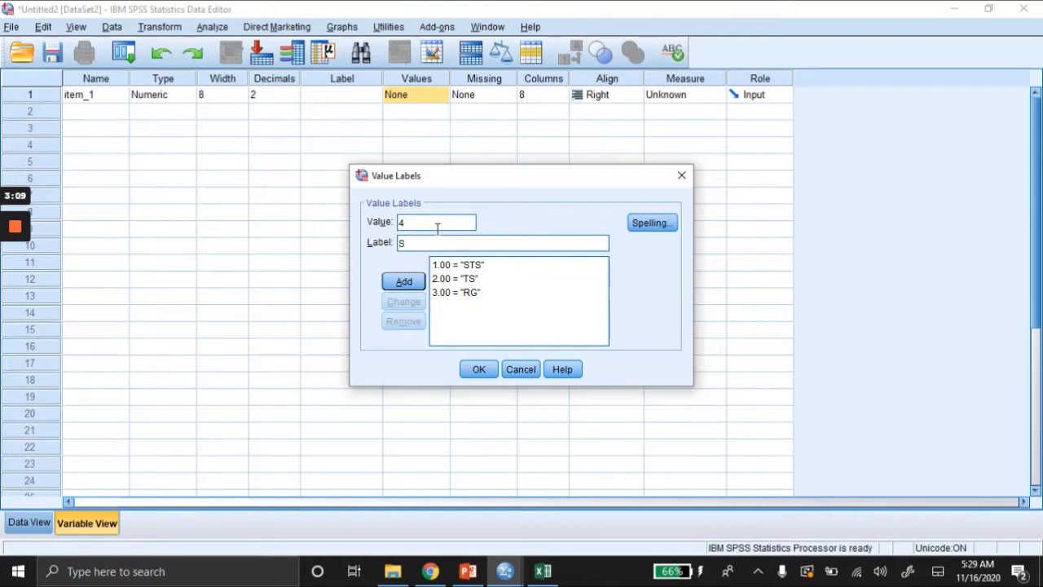
pyautogui.click(418, 289)
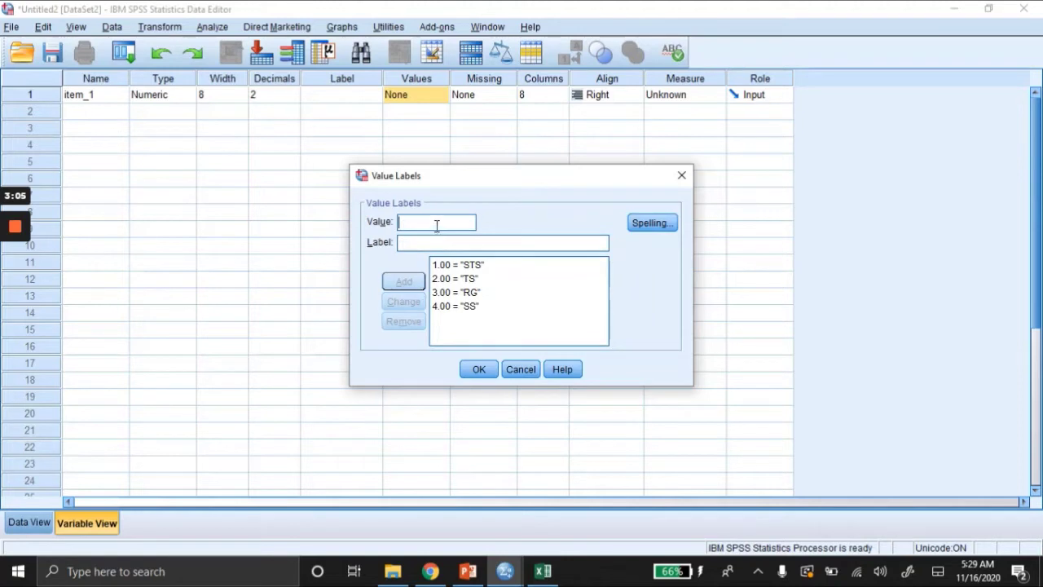
pyautogui.write('5')
pyautogui.moveTo(14, 244)
pyautogui.click(16, 290)
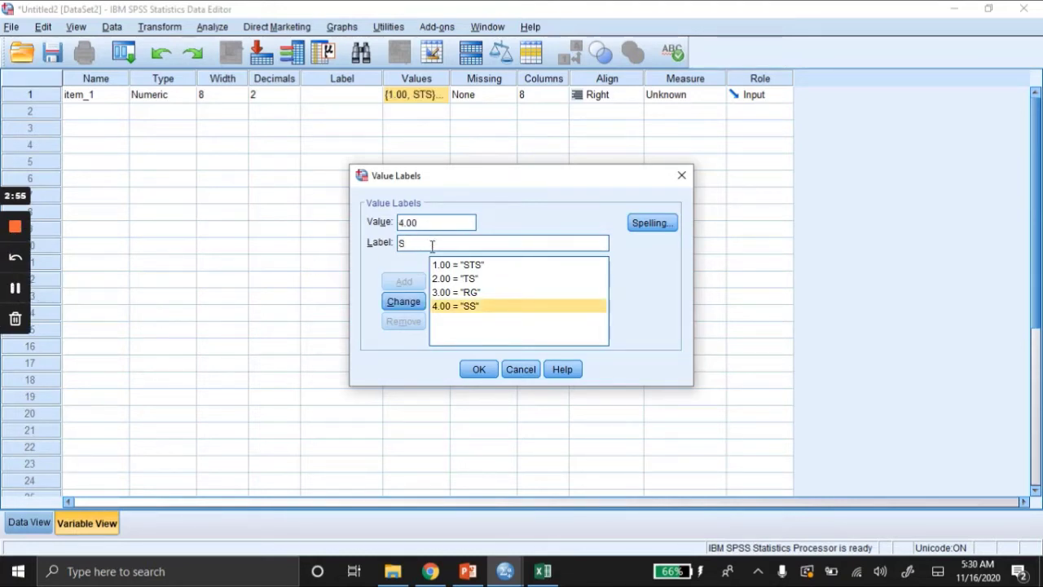
pyautogui.click(411, 306)
# Step: Add the label SS for value 5 of item_1
pyautogui.click(426, 227)
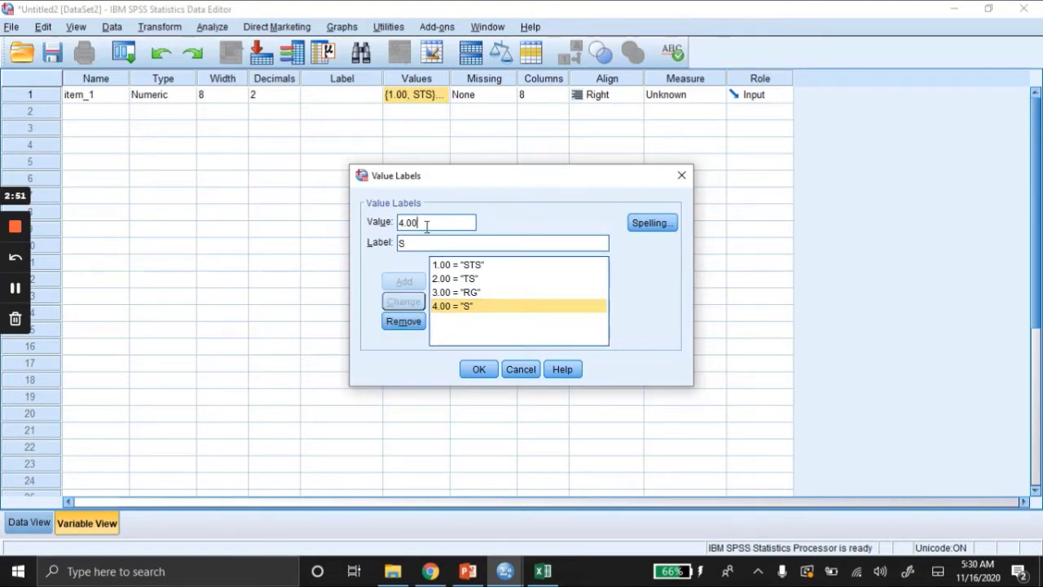
pyautogui.press('BackSpace')
pyautogui.press('BackSpace')
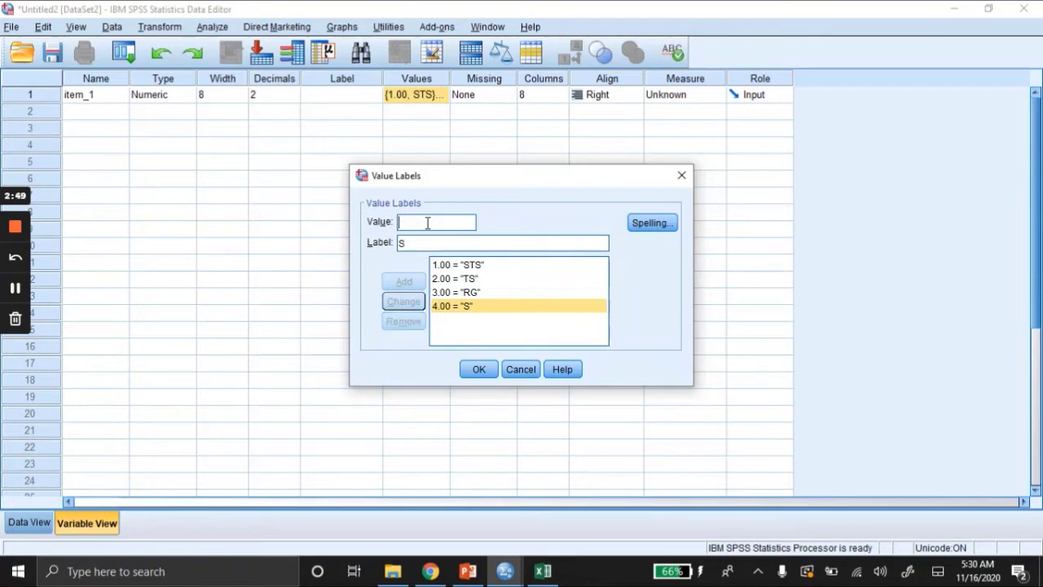
pyautogui.write('5')
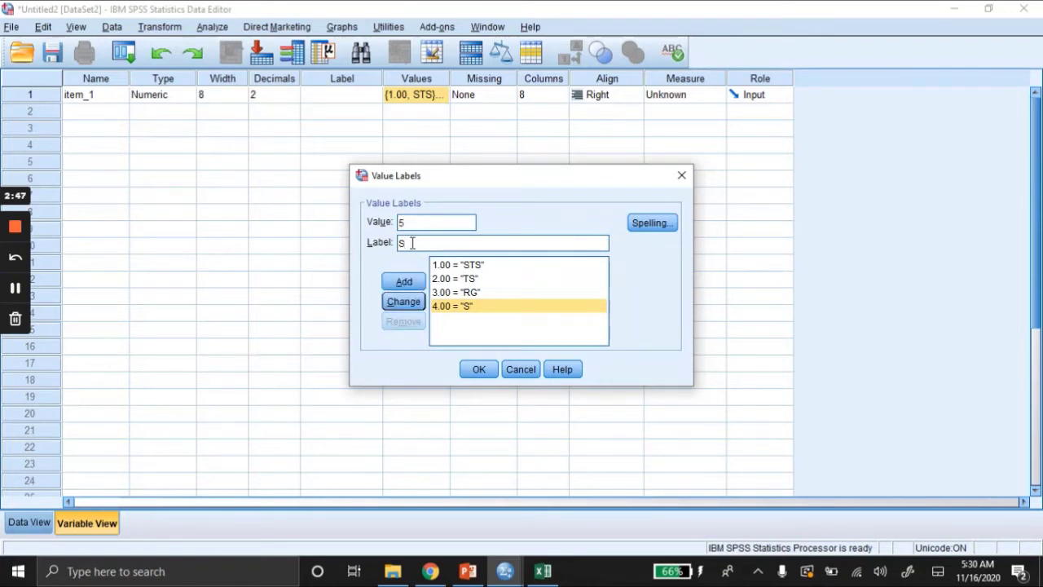
pyautogui.click(404, 281)
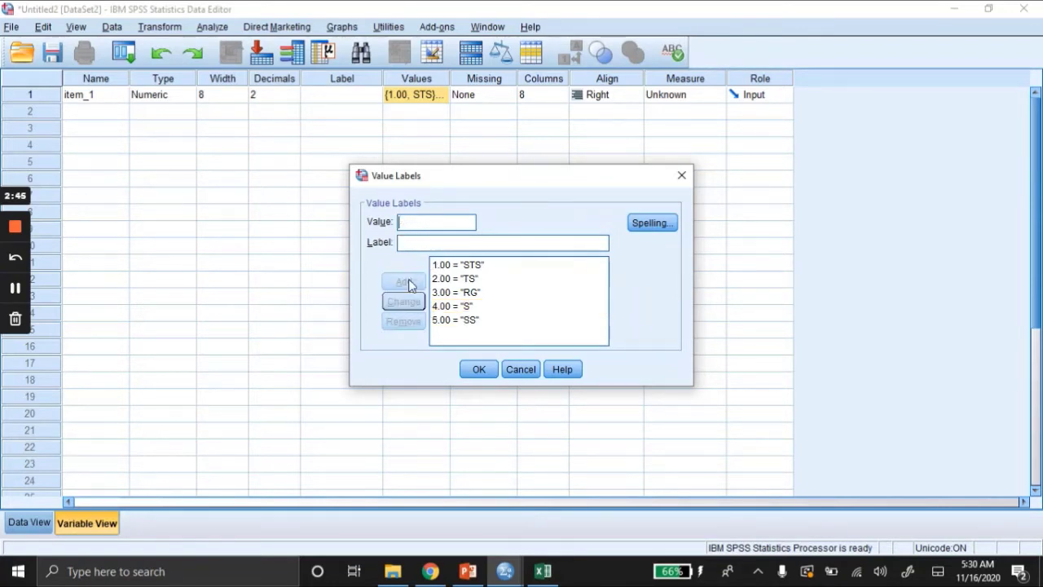
# Step: Accept the value labels of item_1 and add a second variable named item_2
pyautogui.click(477, 371)
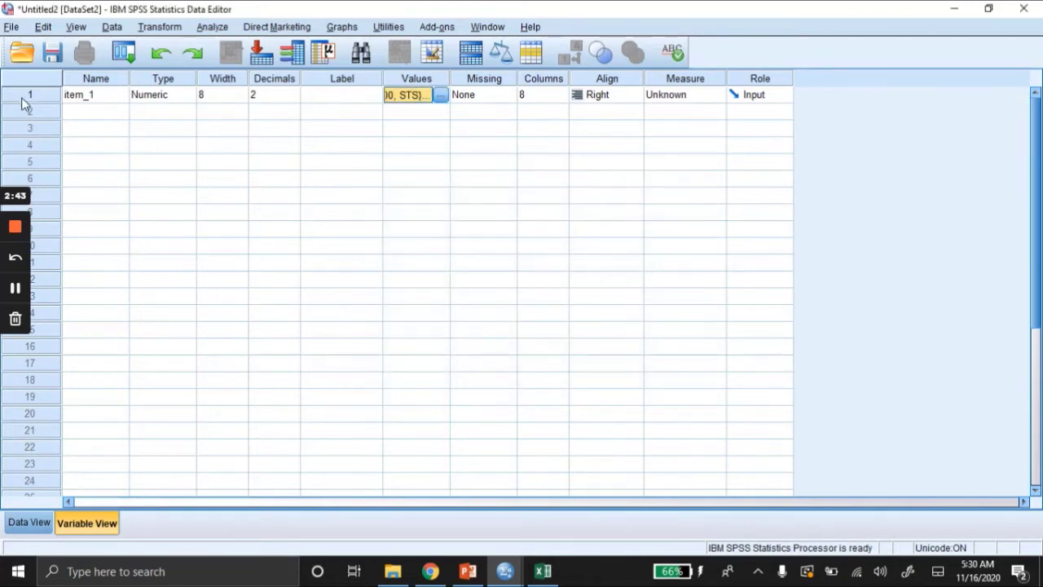
pyautogui.click(91, 115)
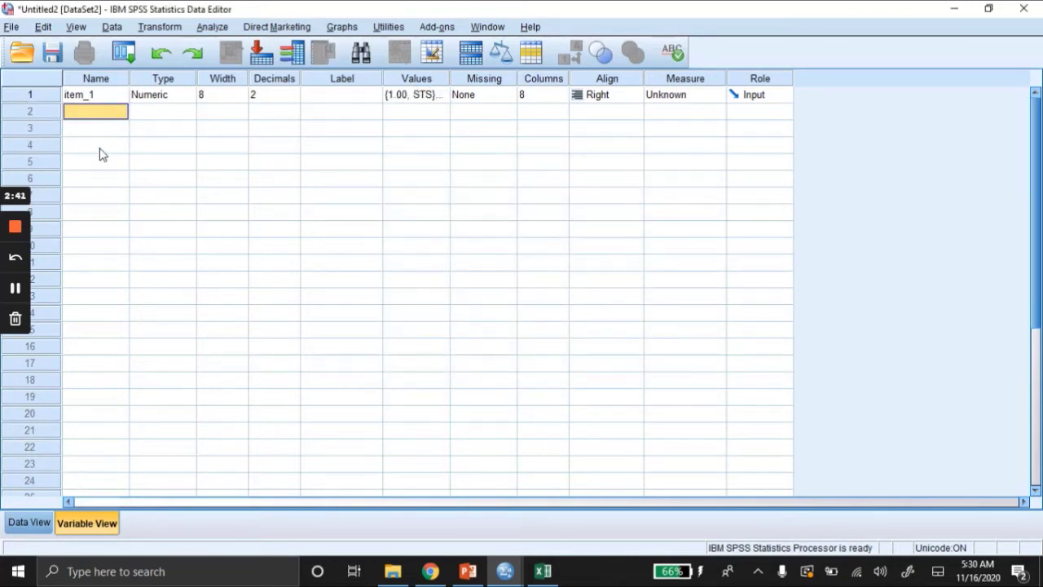
pyautogui.click(126, 114)
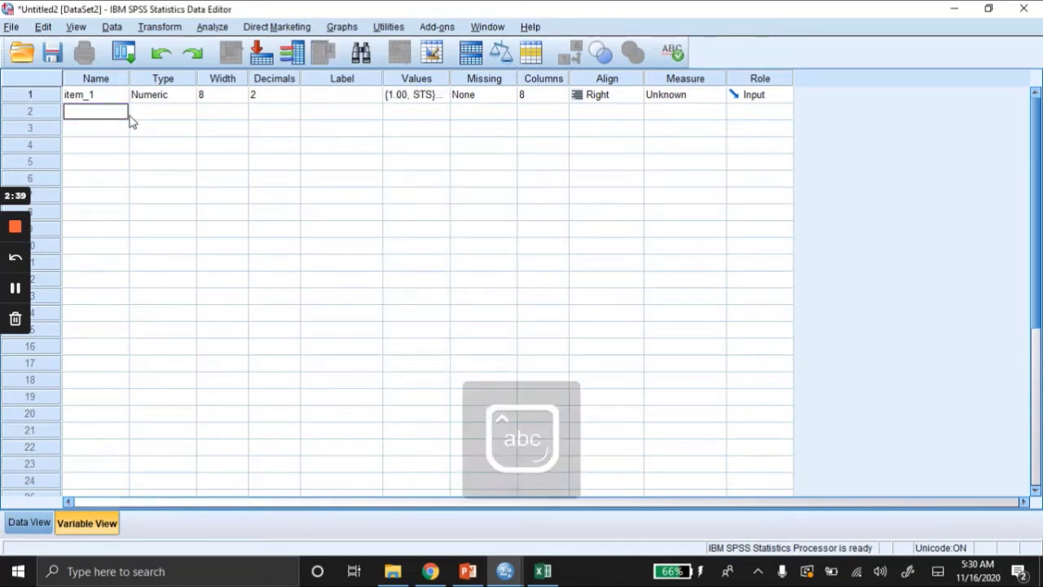
pyautogui.write('item_2')
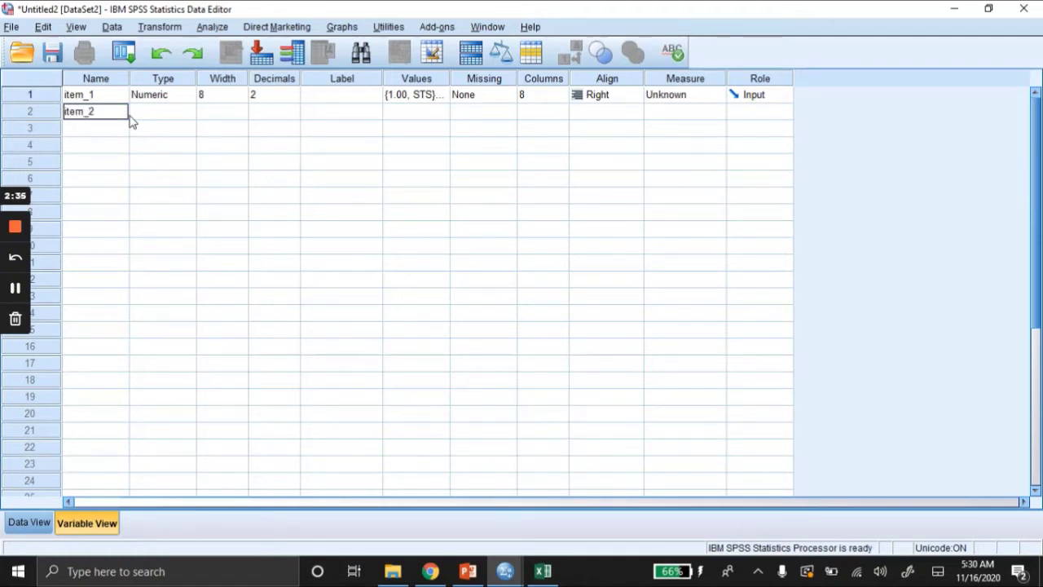
# Step: Set the measurement level of item_1 and item_2 to Ordinal
pyautogui.click(415, 111)
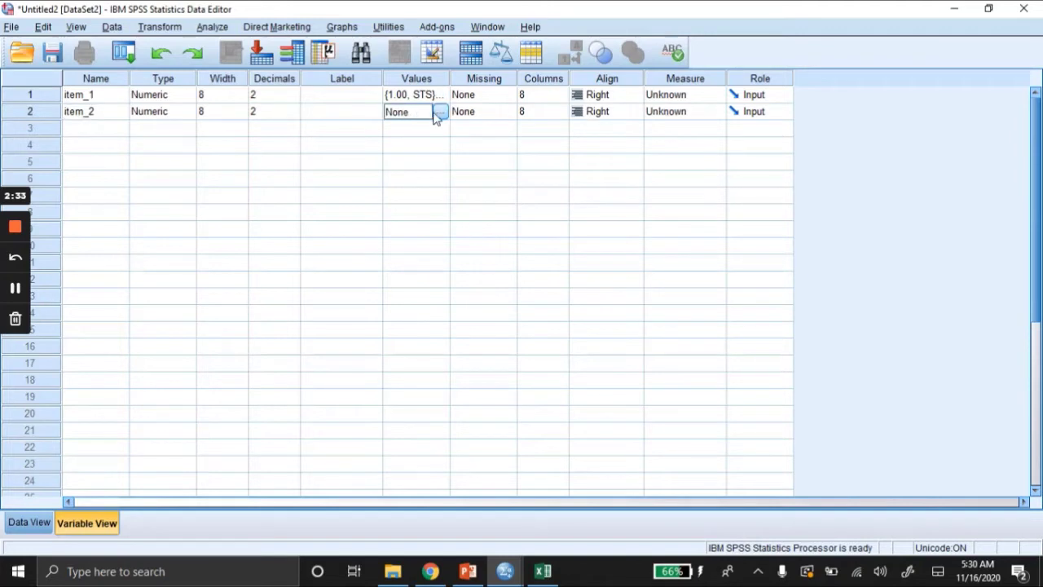
pyautogui.click(439, 113)
pyautogui.click(708, 93)
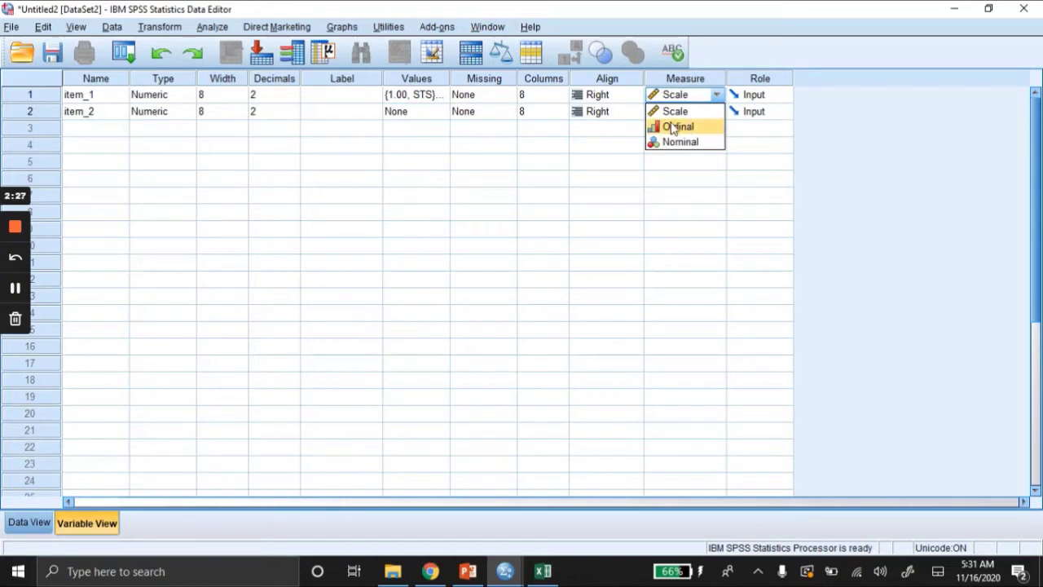
pyautogui.click(675, 128)
pyautogui.click(704, 120)
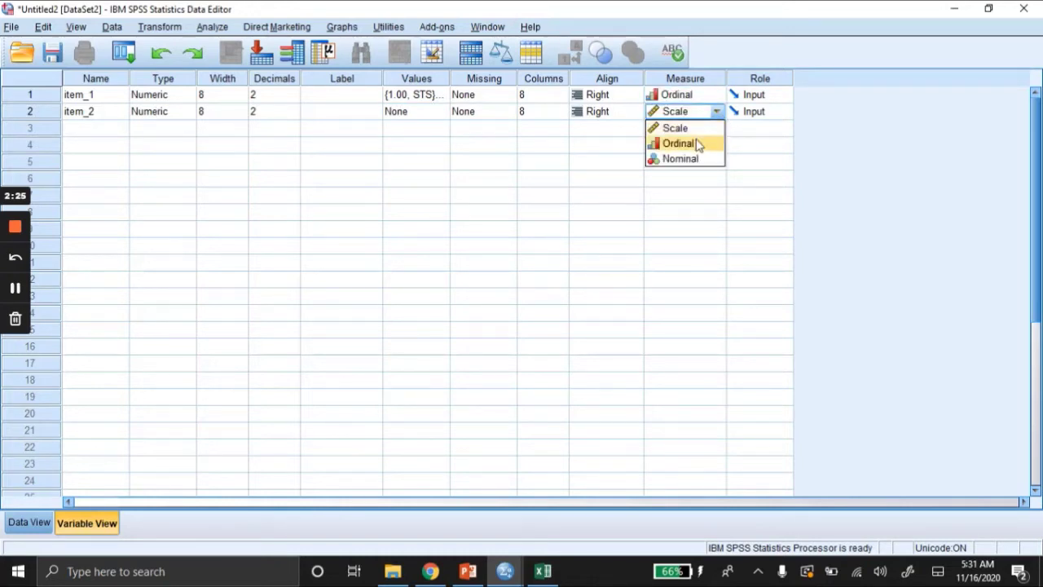
pyautogui.click(698, 143)
pyautogui.click(441, 118)
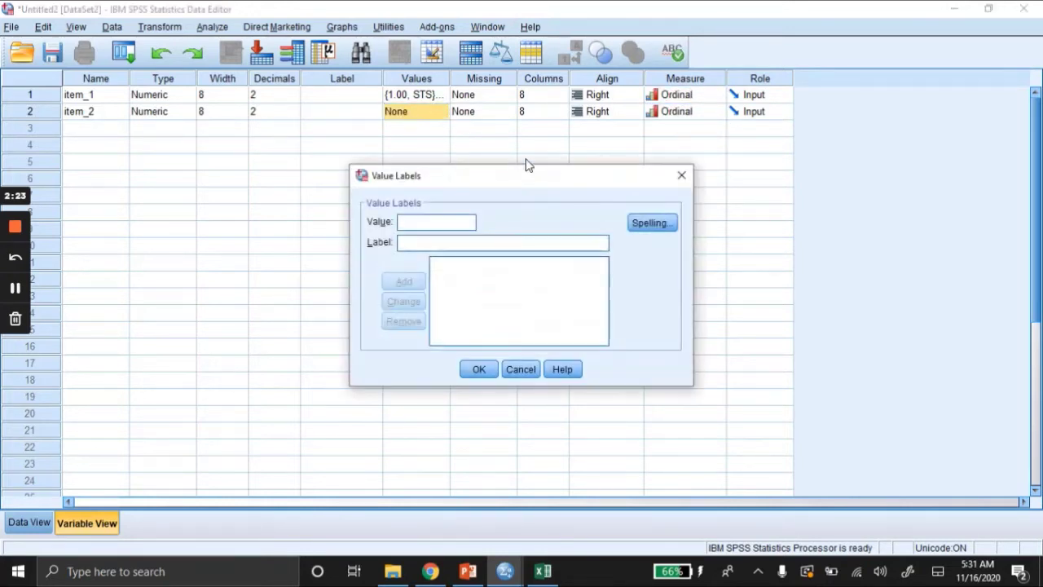
pyautogui.click(683, 176)
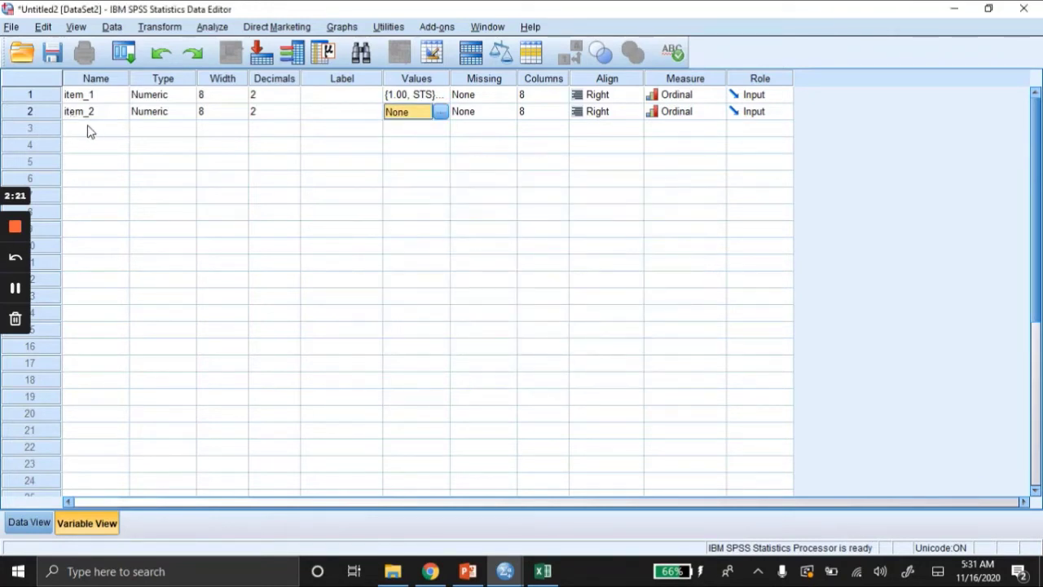
# Step: Look at the empty data grid, then switch to the Excel workbook and examine the respondents' questionnaire scores
pyautogui.click(23, 522)
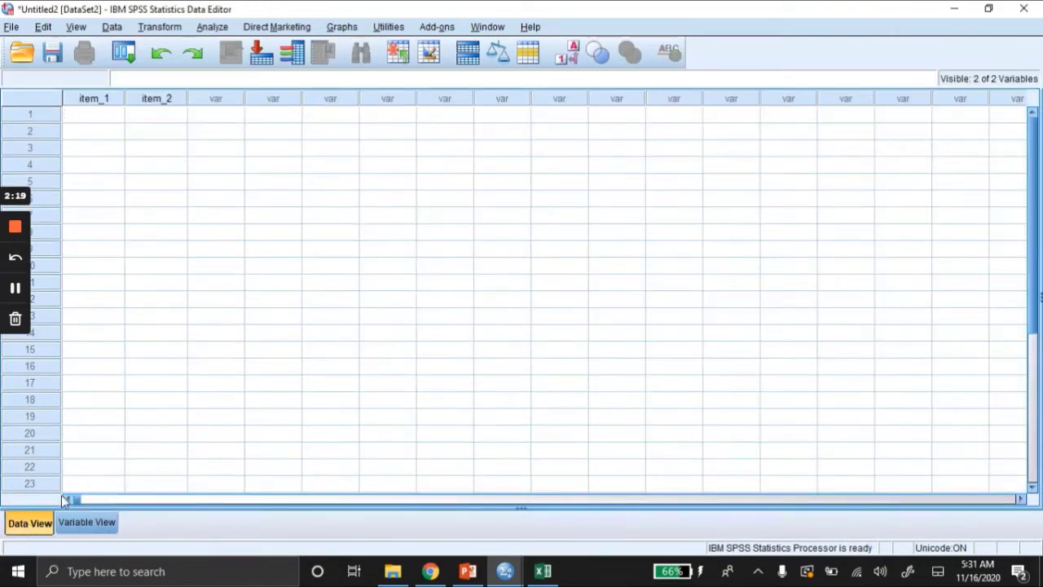
pyautogui.click(546, 572)
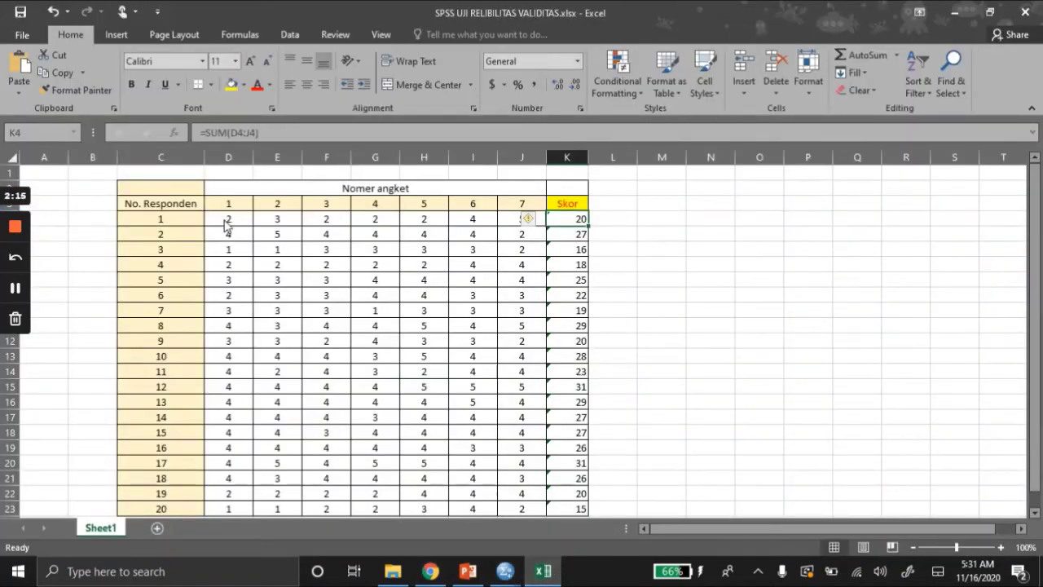
pyautogui.scroll(-2, 543, 271)
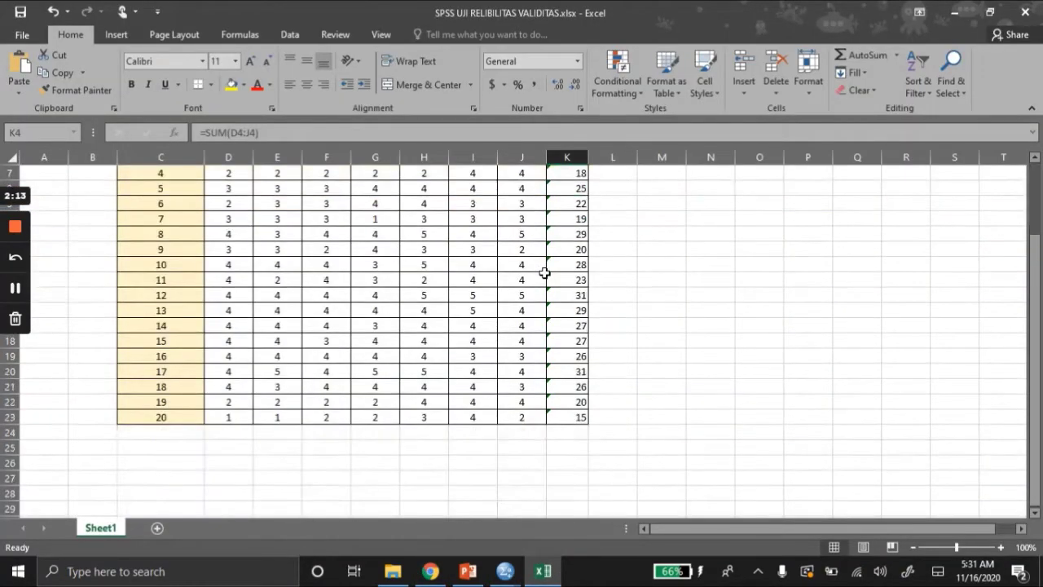
pyautogui.scroll(2, 543, 270)
pyautogui.doubleClick(411, 279)
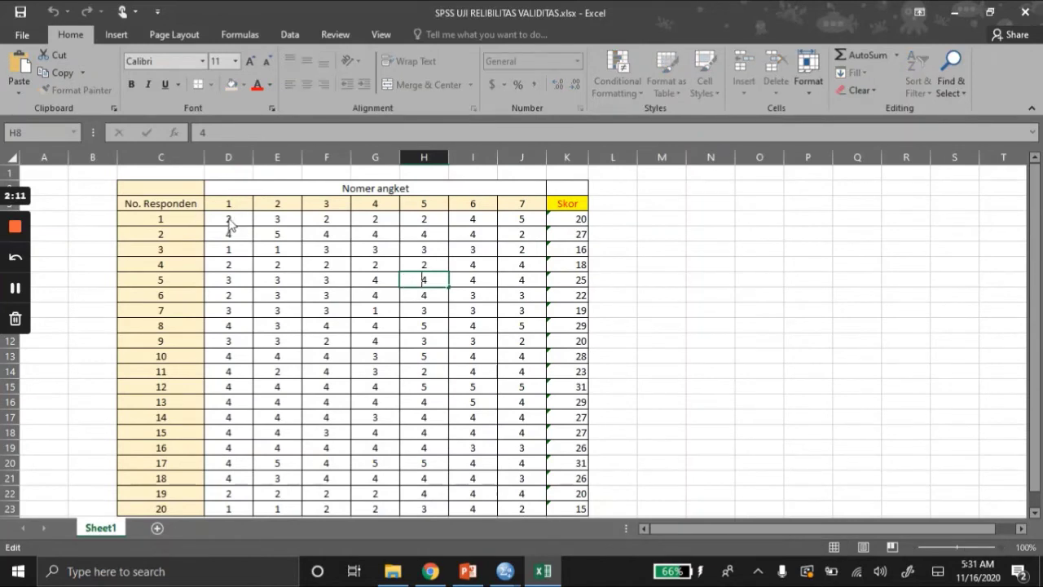
pyautogui.scroll(-1, 229, 226)
pyautogui.scroll(1, 233, 228)
pyautogui.click(451, 253)
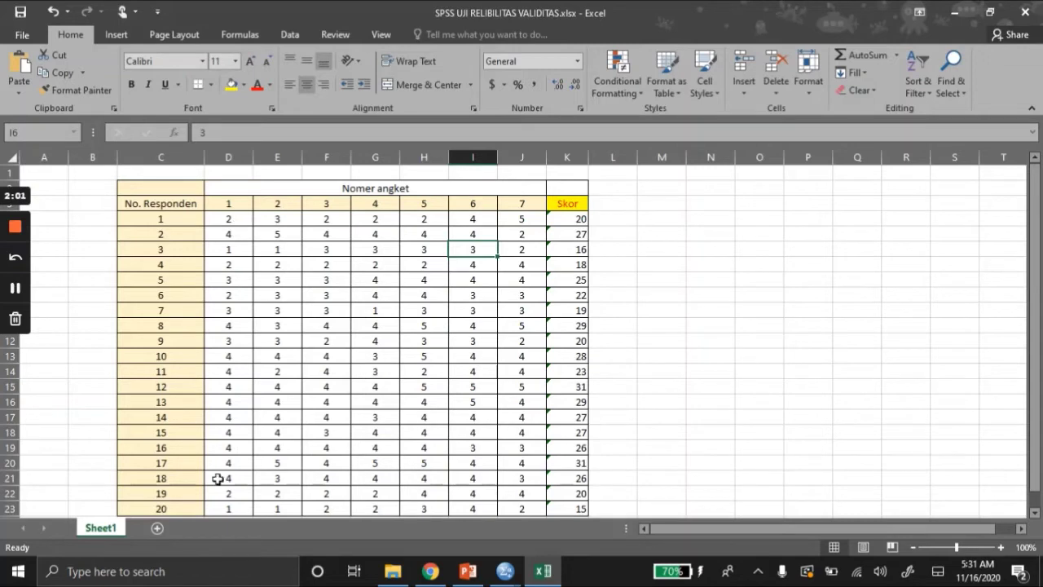
# Step: Add a new worksheet to the Excel workbook and return to Sheet1
pyautogui.click(159, 529)
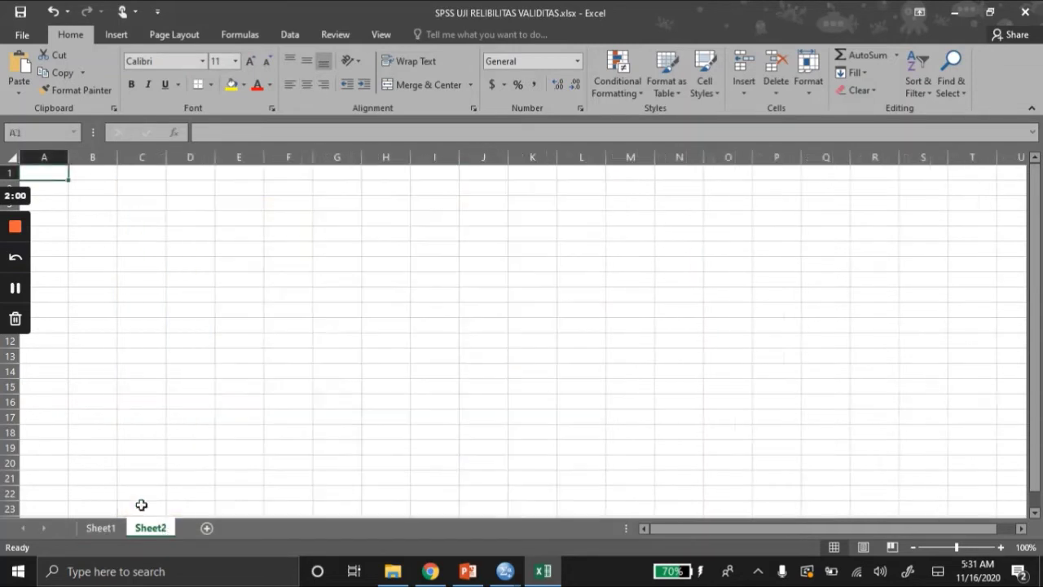
pyautogui.click(106, 527)
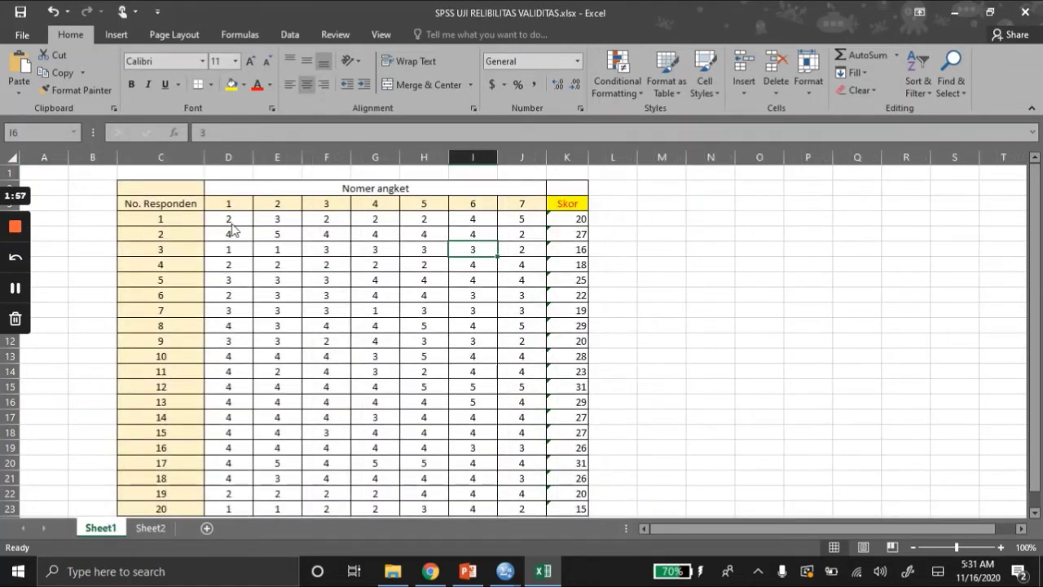
# Step: Copy the scores of all 20 respondents for questionnaire items 1 to 7, cells D4:J23
pyautogui.moveTo(526, 220); pyautogui.dragTo(526, 204)
pyautogui.click(523, 222)
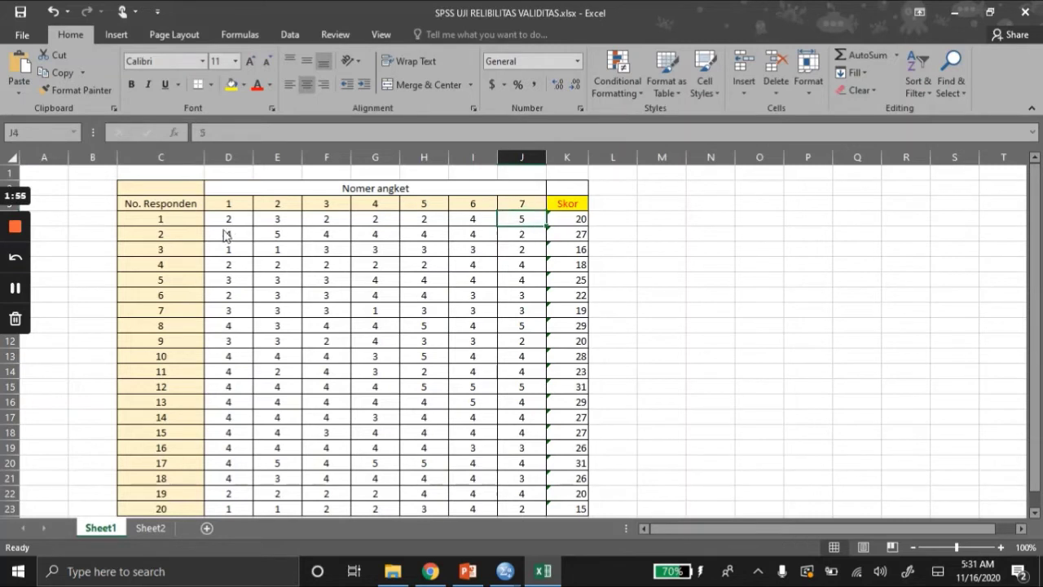
pyautogui.doubleClick(511, 219)
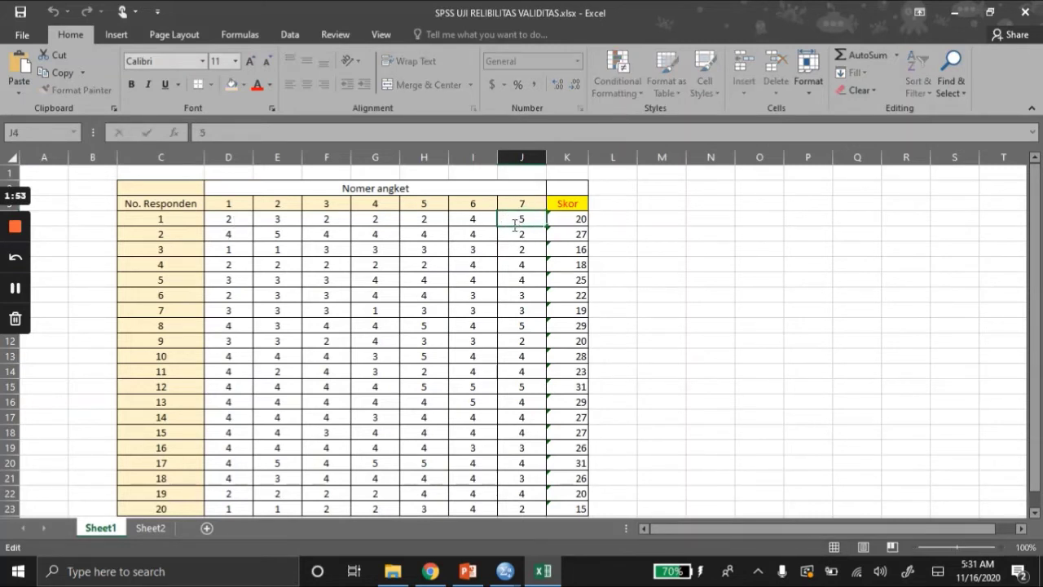
pyautogui.press('Return')
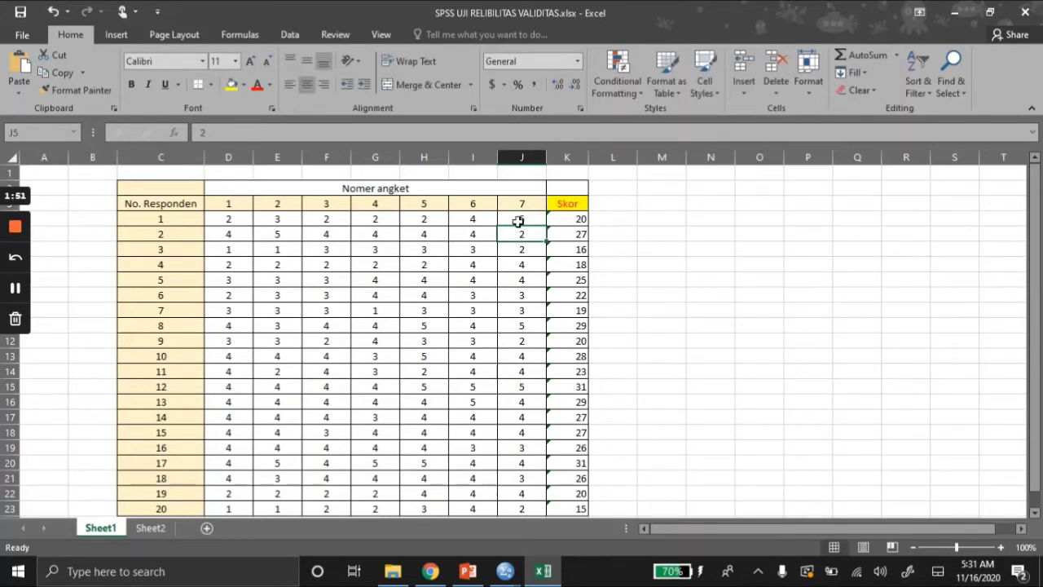
pyautogui.moveTo(521, 218); pyautogui.dragTo(245, 430)
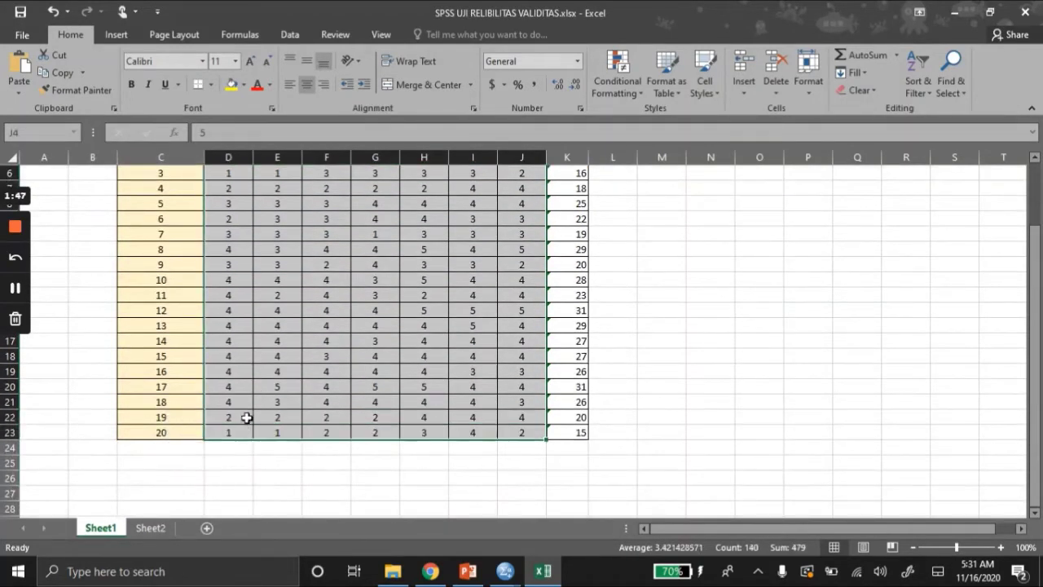
pyautogui.rightClick(253, 428)
pyautogui.click(305, 116)
pyautogui.scroll(2, 305, 245)
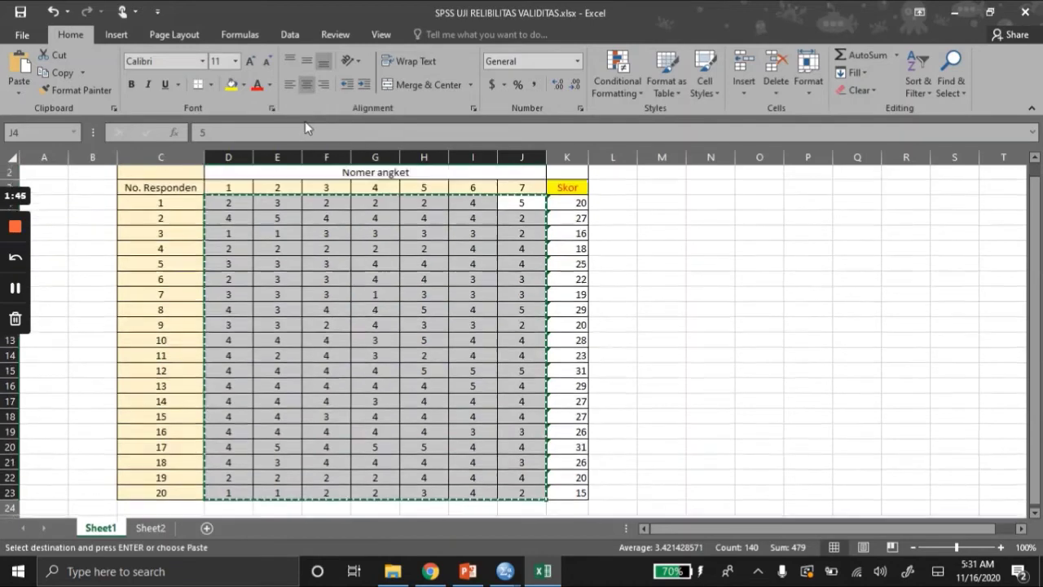
# Step: Switch to the untitled SPSS dataset and paste the copied scores starting at row 1 of item_1
pyautogui.moveTo(505, 571)
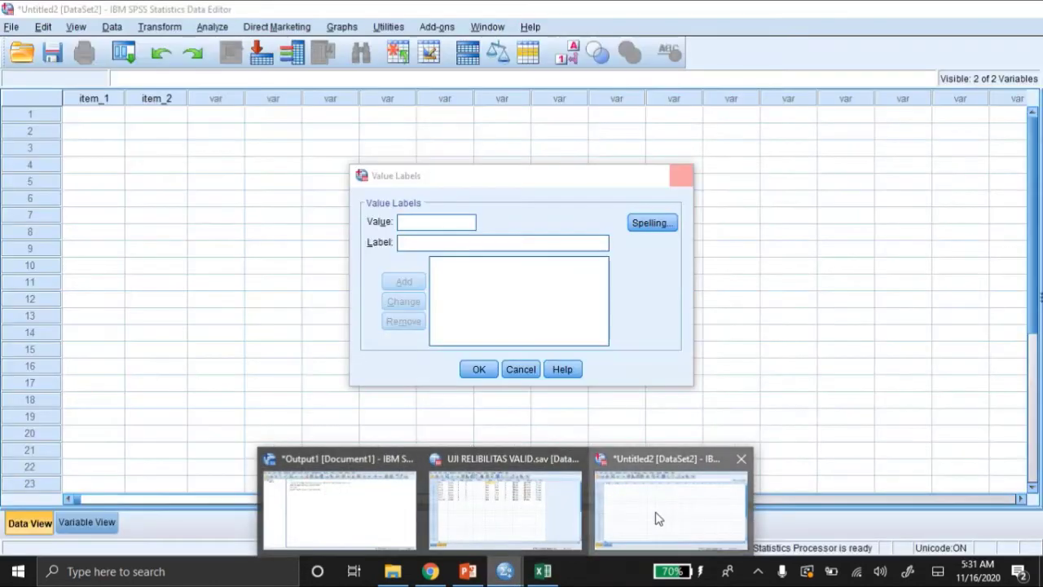
pyautogui.click(655, 516)
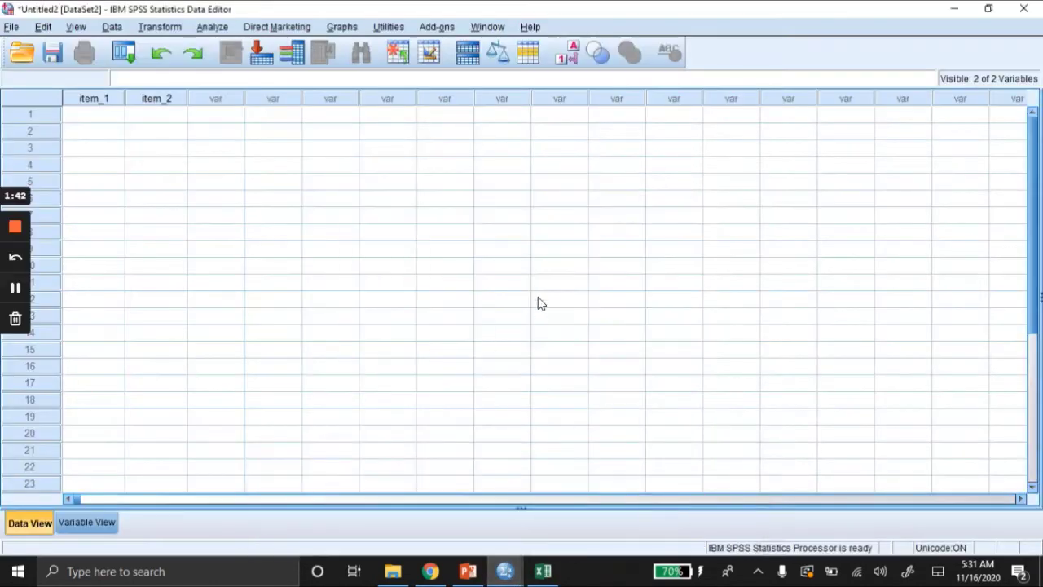
pyautogui.click(106, 116)
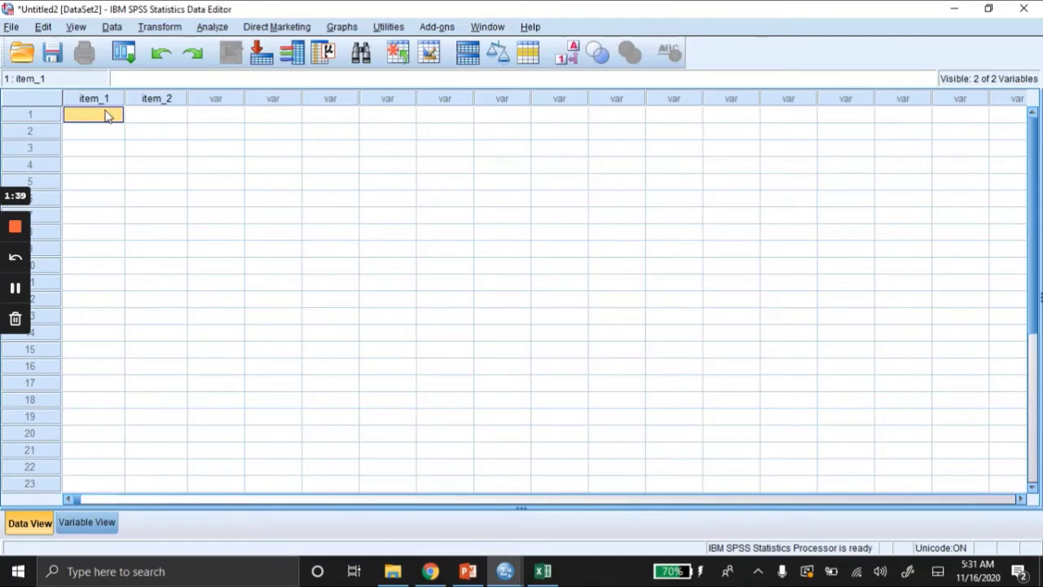
pyautogui.hotkey('ctrl', 'v')
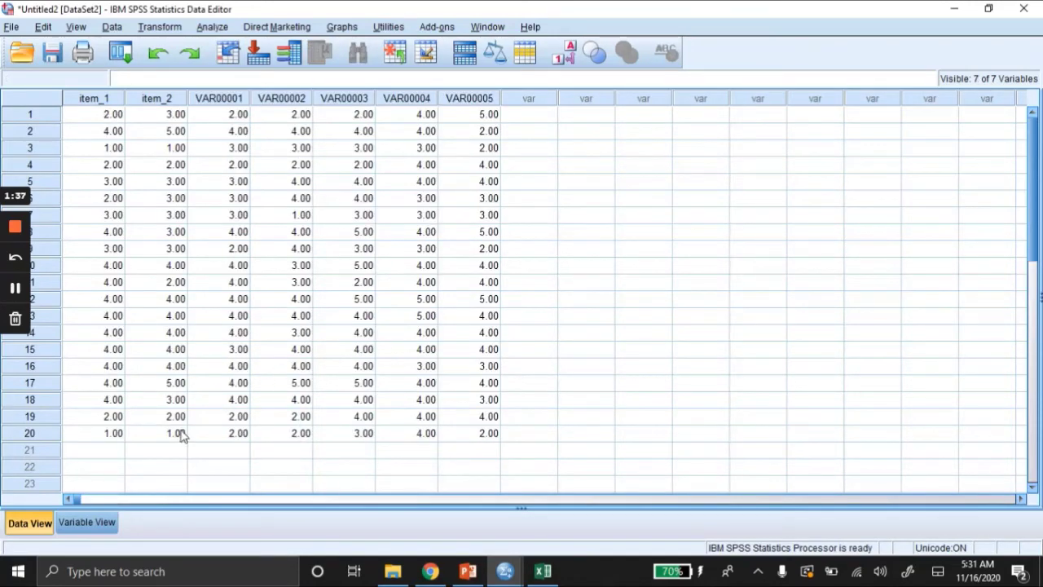
# Step: Set the decimals of item_1 and item_2 to 0 in the variable definitions
pyautogui.click(88, 522)
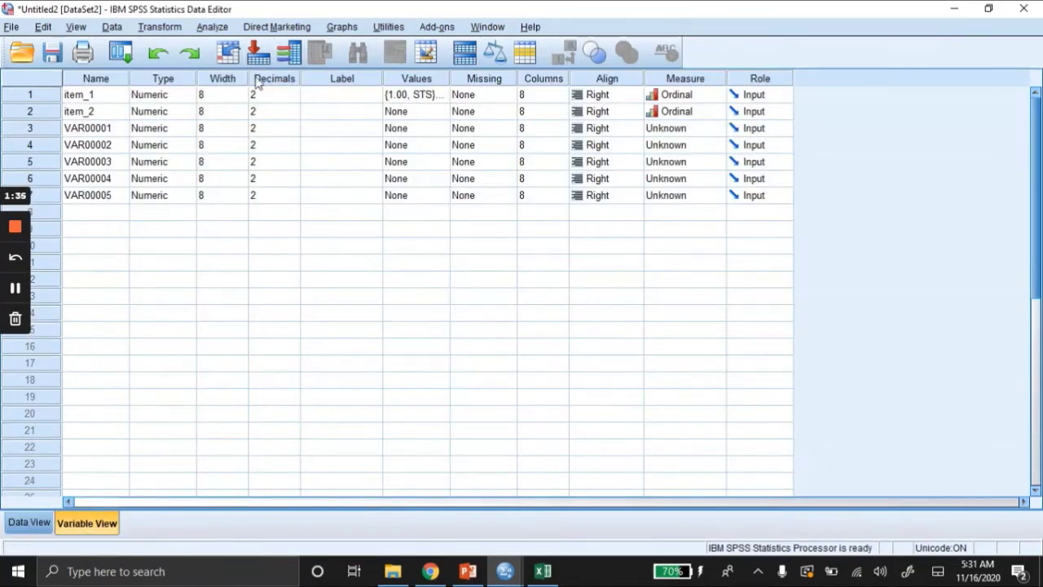
pyautogui.click(281, 95)
pyautogui.click(293, 98)
pyautogui.click(294, 98)
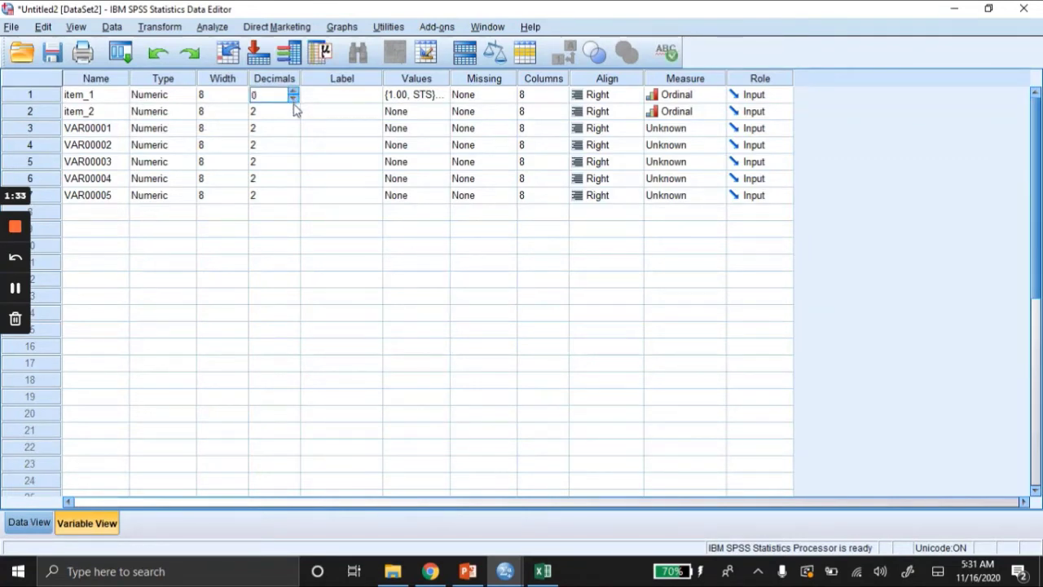
pyautogui.click(294, 111)
pyautogui.click(294, 108)
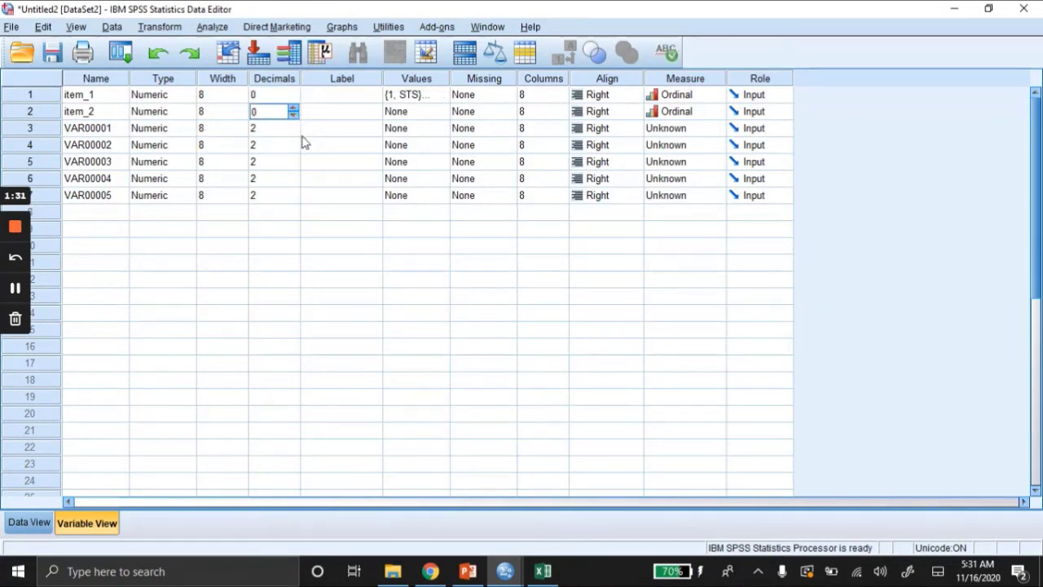
# Step: Set the decimals of VAR00001 through VAR00005 to 0 and check the scores in the data grid
pyautogui.click(296, 130)
pyautogui.click(294, 131)
pyautogui.click(294, 148)
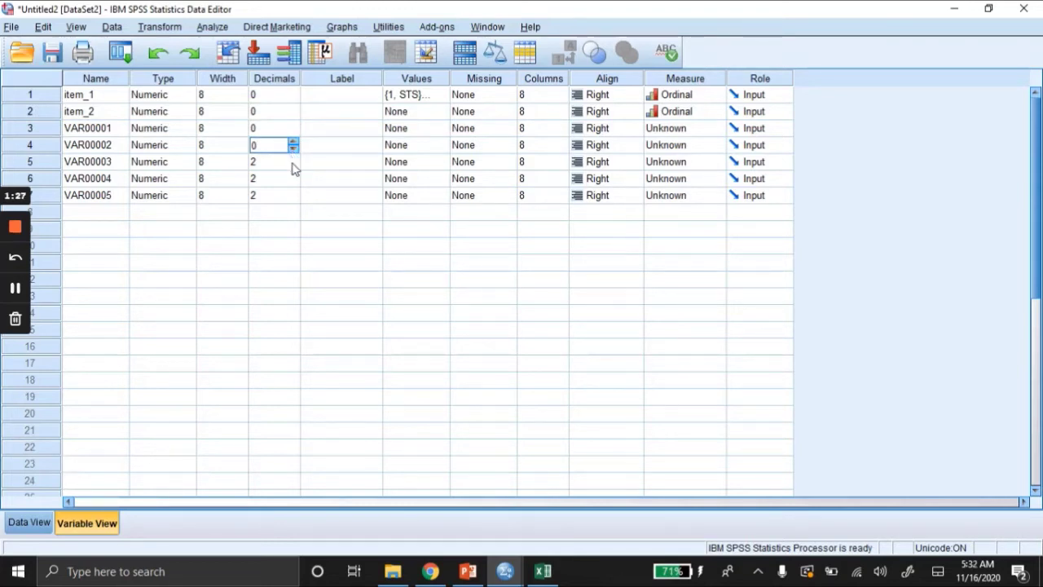
pyautogui.click(294, 167)
pyautogui.click(294, 165)
pyautogui.click(294, 183)
pyautogui.click(294, 183)
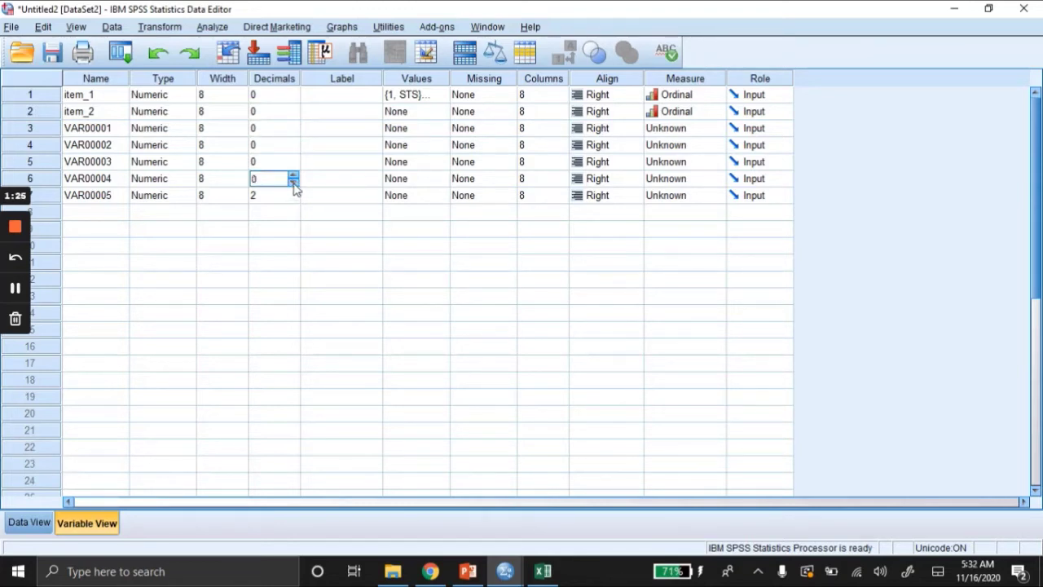
pyautogui.click(294, 196)
pyautogui.click(294, 200)
pyautogui.click(294, 200)
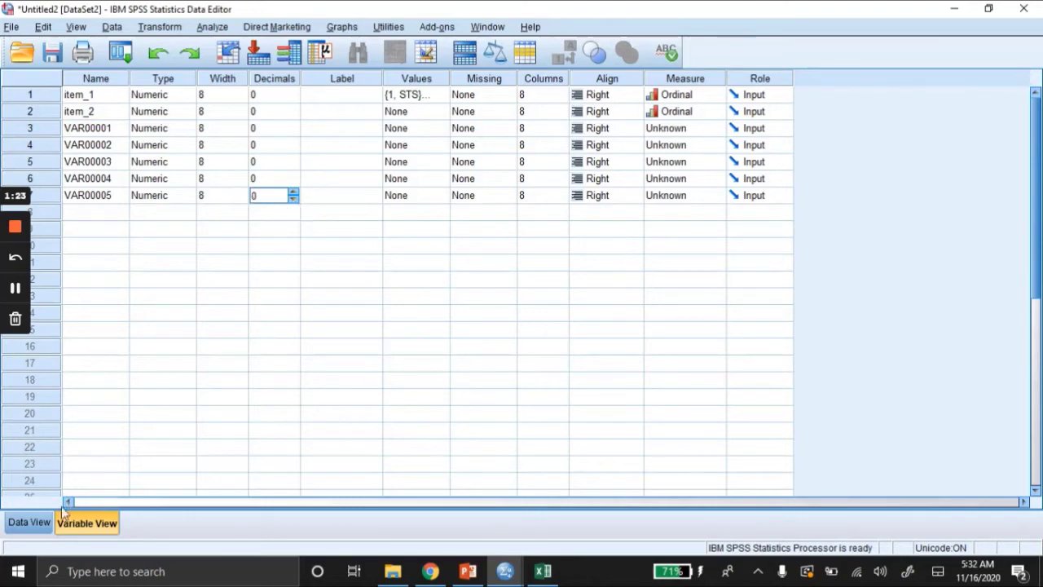
pyautogui.click(29, 523)
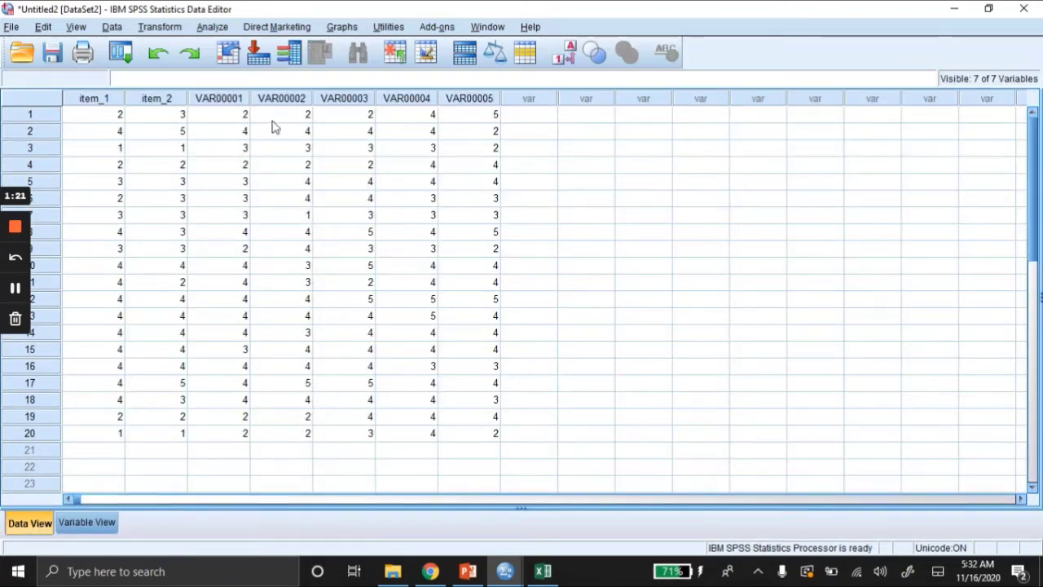
# Step: Rename the variable VAR00001 to item_3 in the variable definitions
pyautogui.click(98, 522)
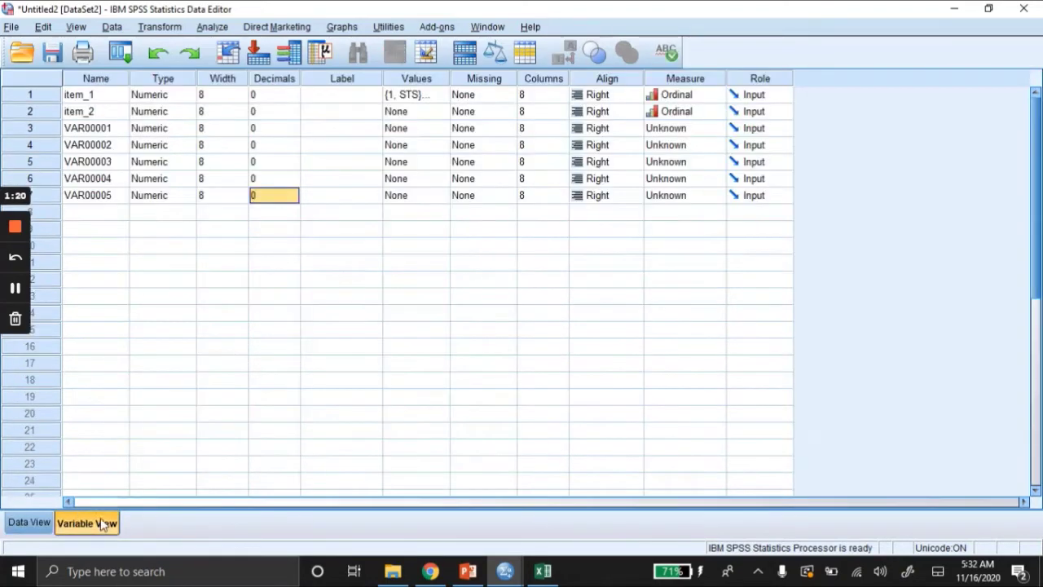
pyautogui.click(107, 128)
pyautogui.rightClick(107, 129)
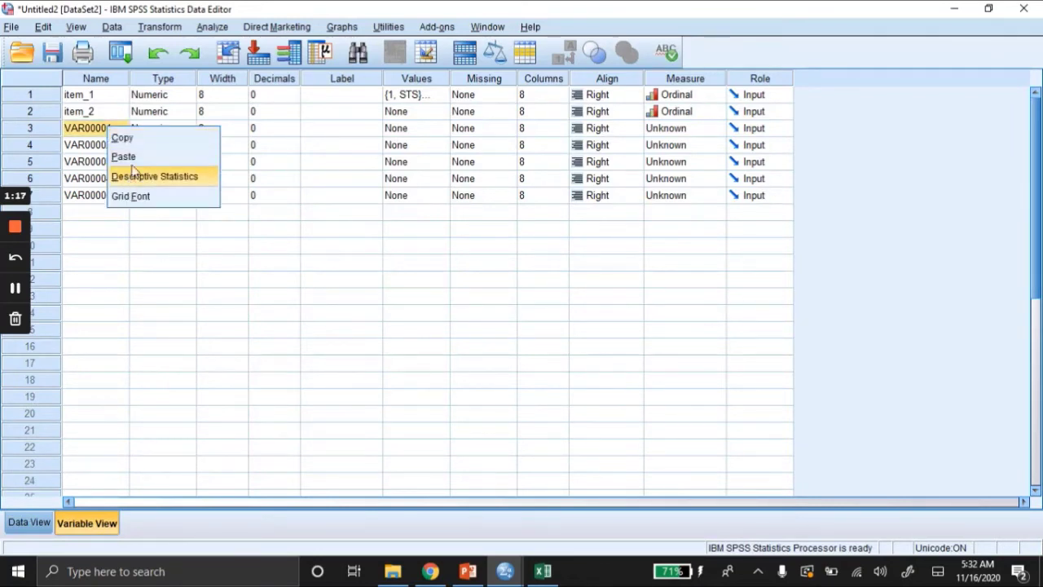
pyautogui.click(82, 135)
pyautogui.click(85, 130)
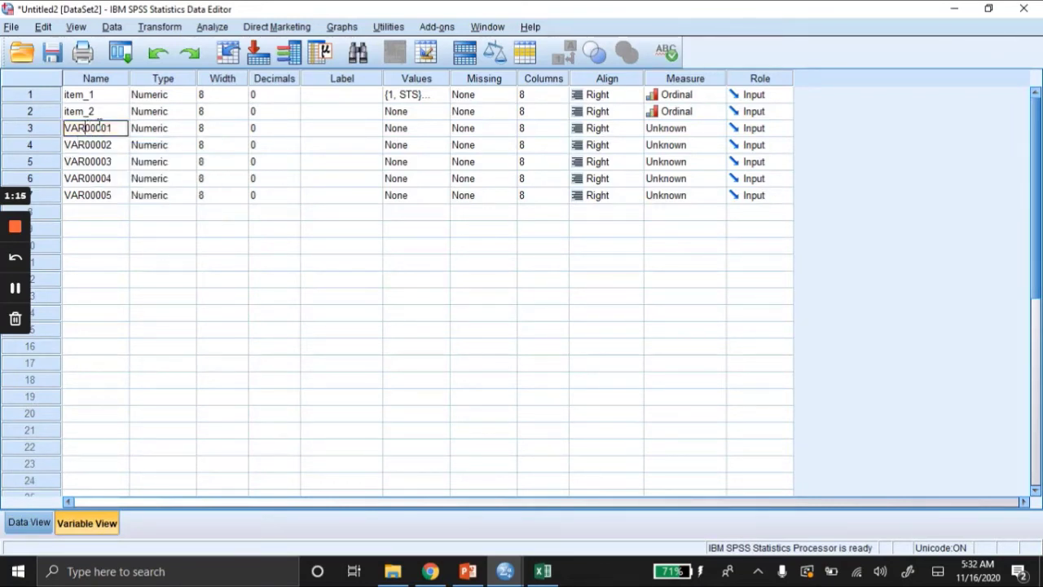
pyautogui.doubleClick(110, 128)
pyautogui.write('ite')
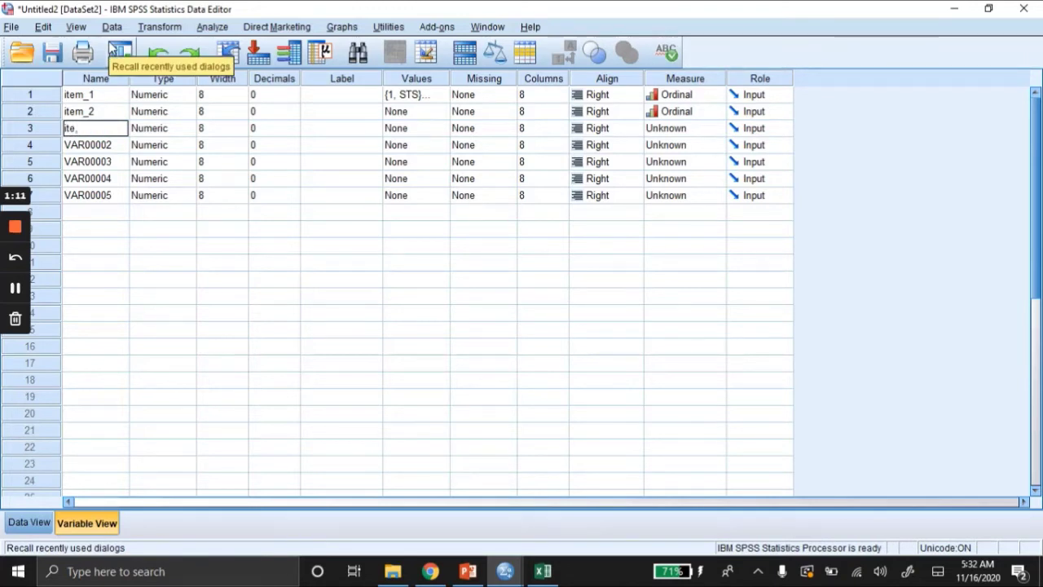
pyautogui.write('m')
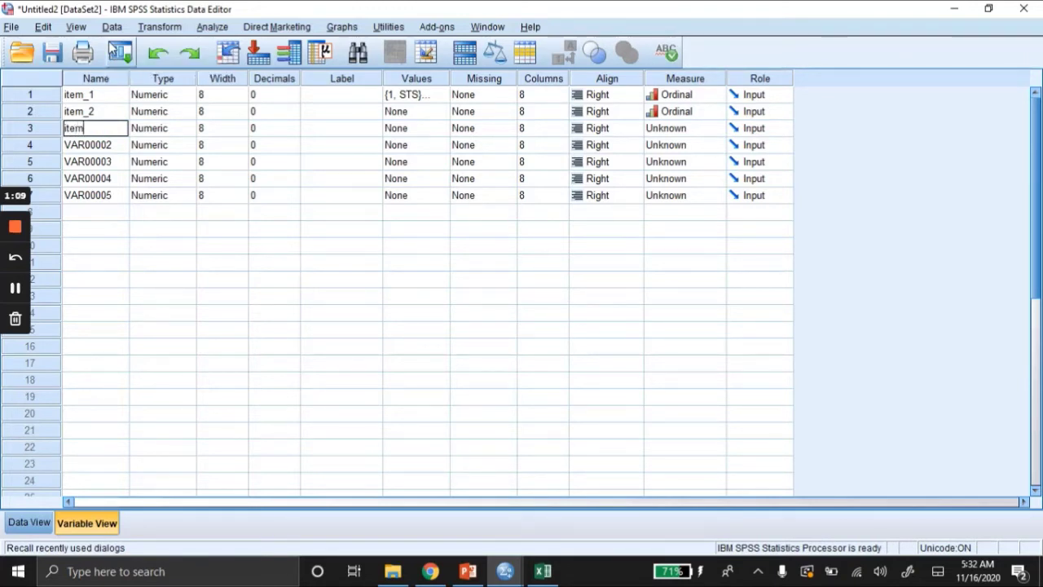
pyautogui.write('_3')
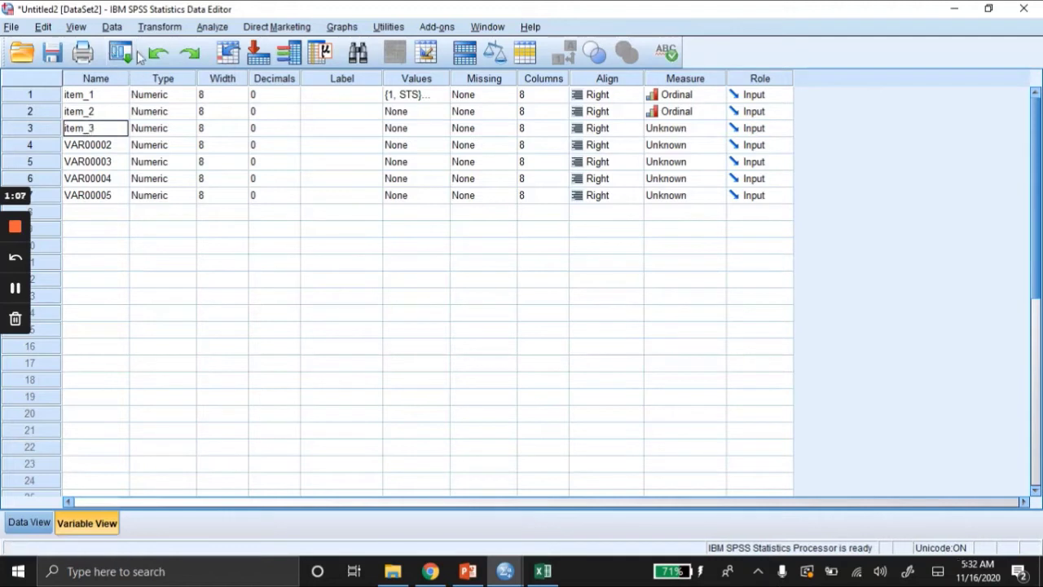
pyautogui.click(108, 178)
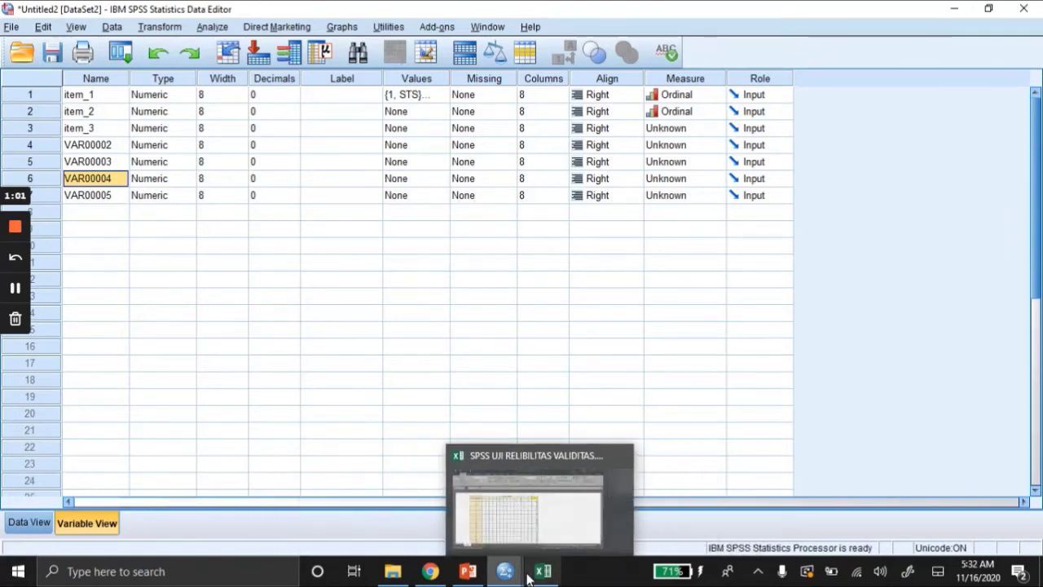
# Step: Switch to the PowerPoint presentation and review slides 5 to 7 on the validity test steps and the Bivariate Correlations setup
pyautogui.click(468, 573)
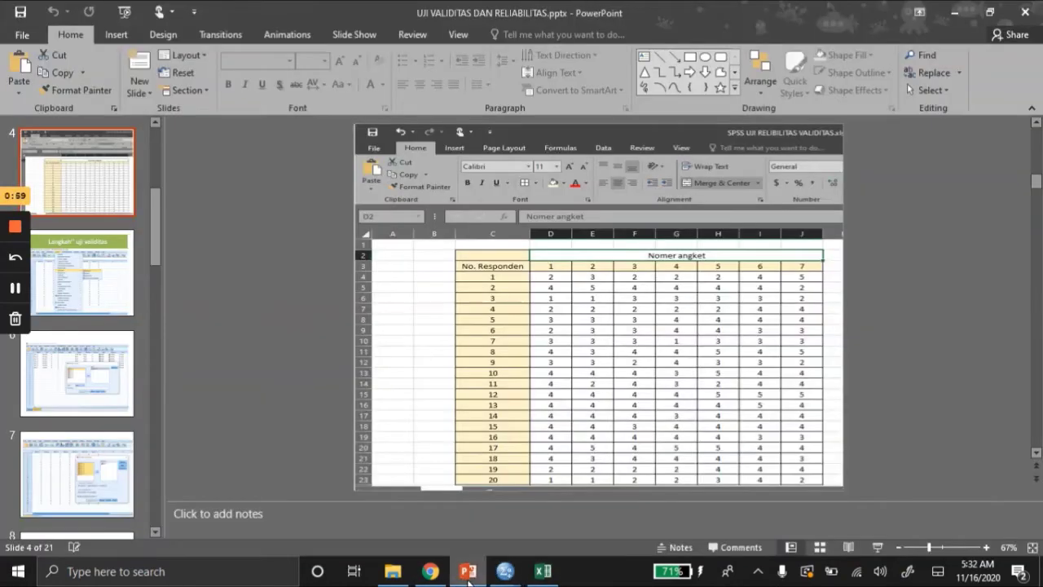
pyautogui.click(82, 263)
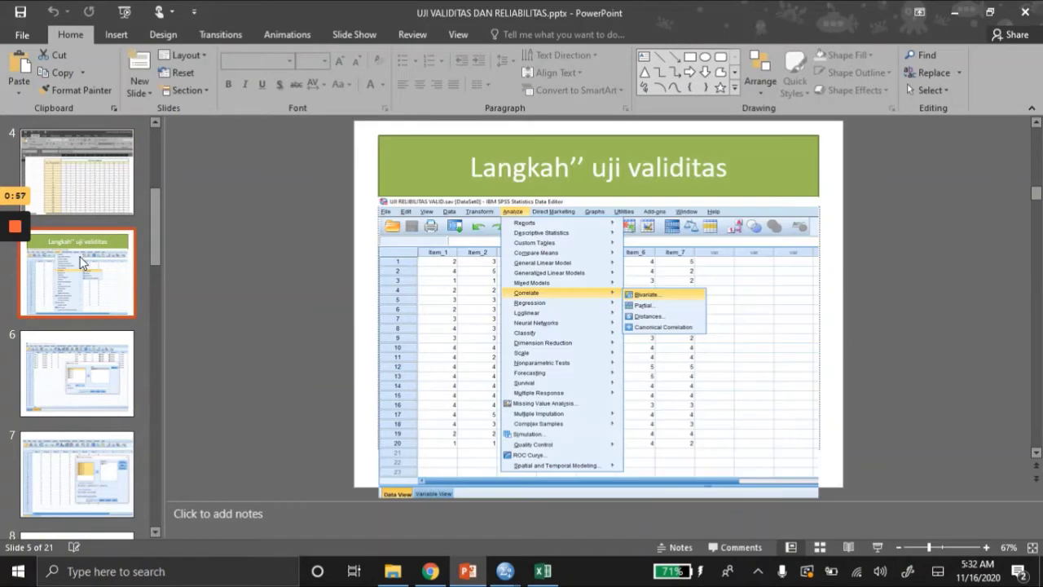
pyautogui.click(105, 371)
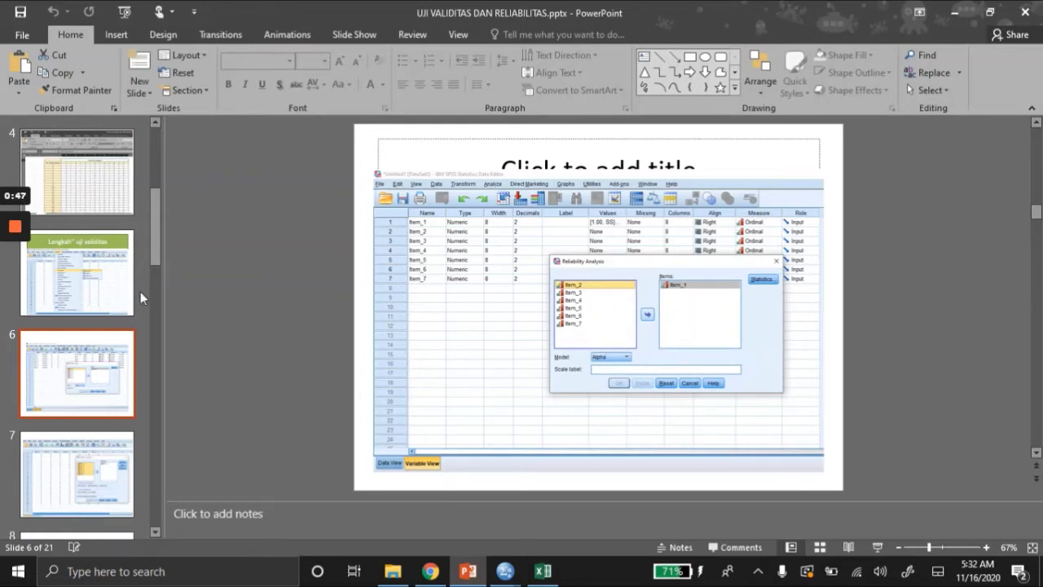
pyautogui.click(104, 480)
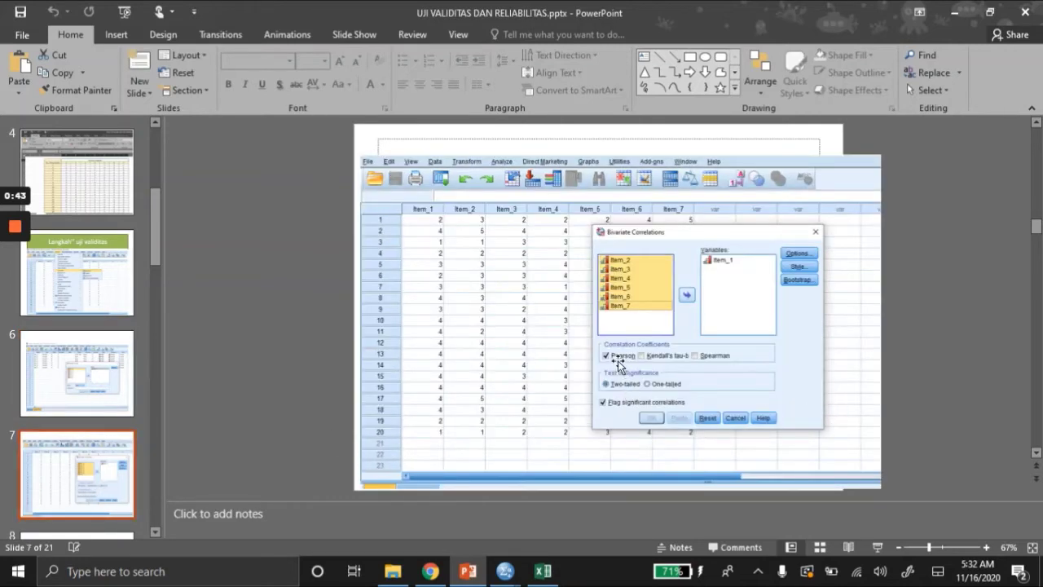
# Step: Delete slide 6, the one with the Reliability Analysis screenshot, from the presentation
pyautogui.click(104, 389)
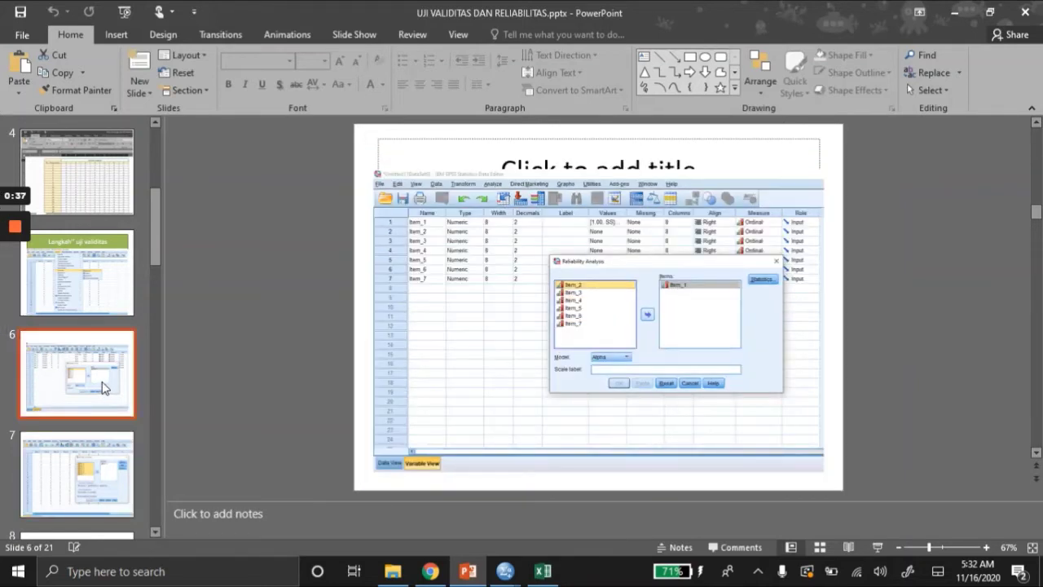
pyautogui.rightClick(105, 390)
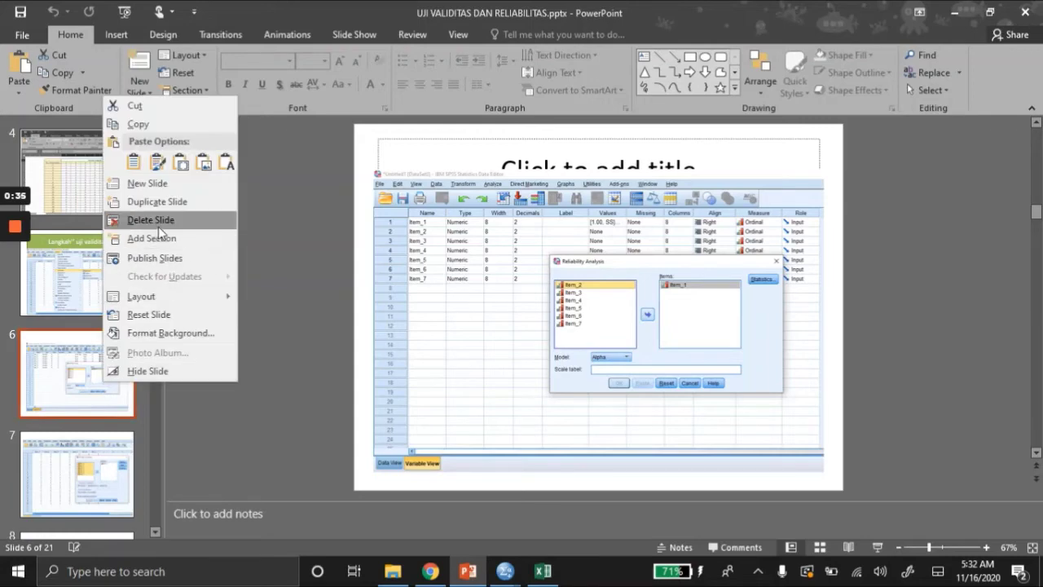
pyautogui.press('Escape')
pyautogui.press('Delete')
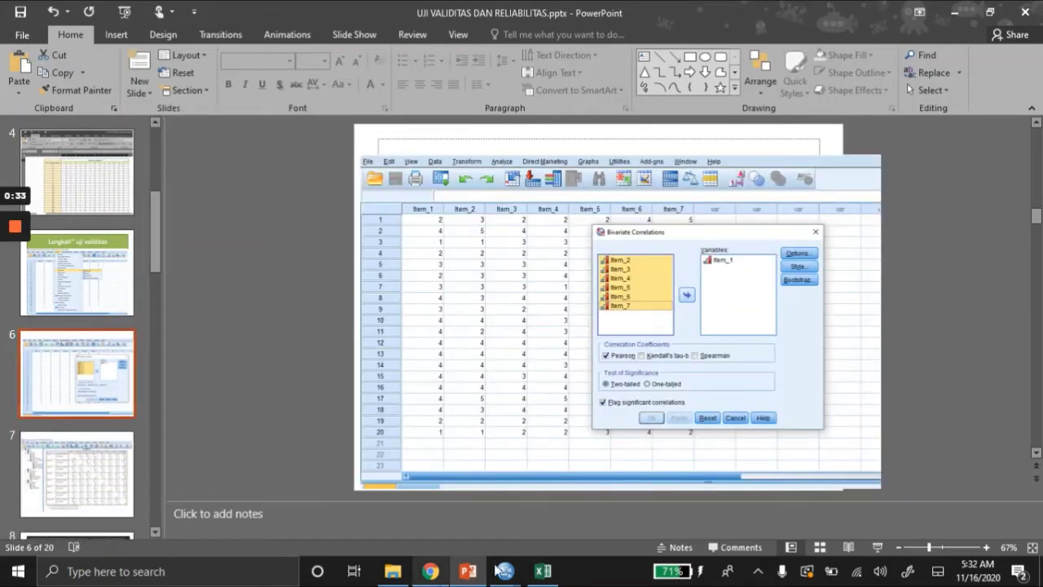
# Step: Switch to the SPSS dataset UJI RELIBILITAS VALID.sav and display its data grid
pyautogui.moveTo(507, 577)
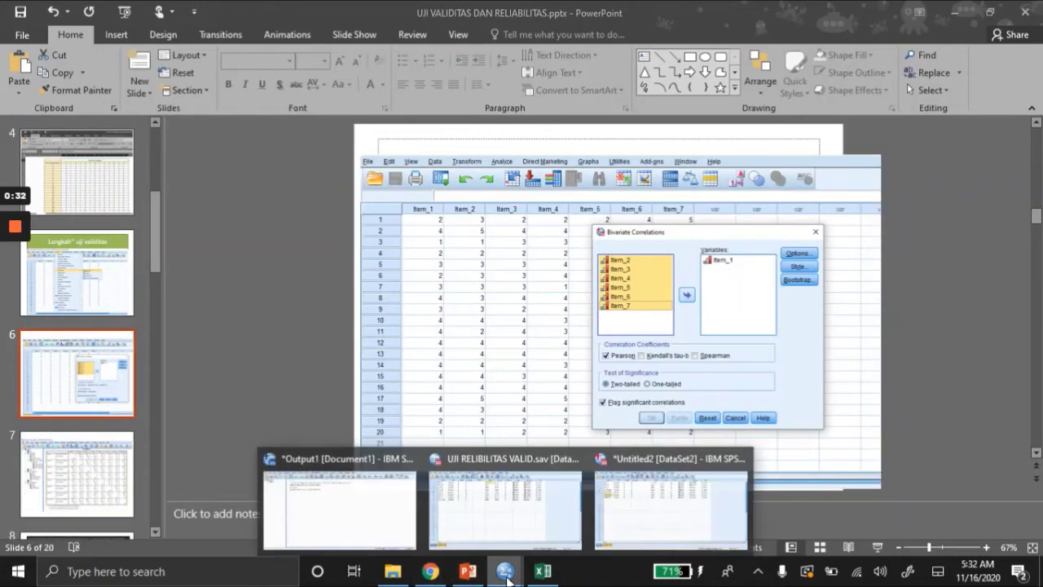
pyautogui.click(525, 500)
pyautogui.click(518, 433)
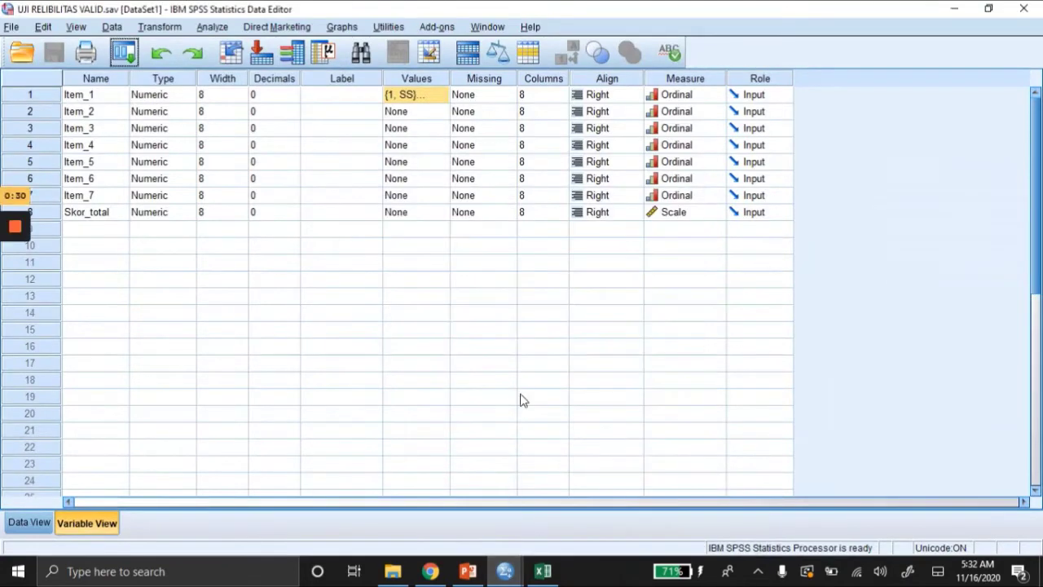
pyautogui.click(42, 522)
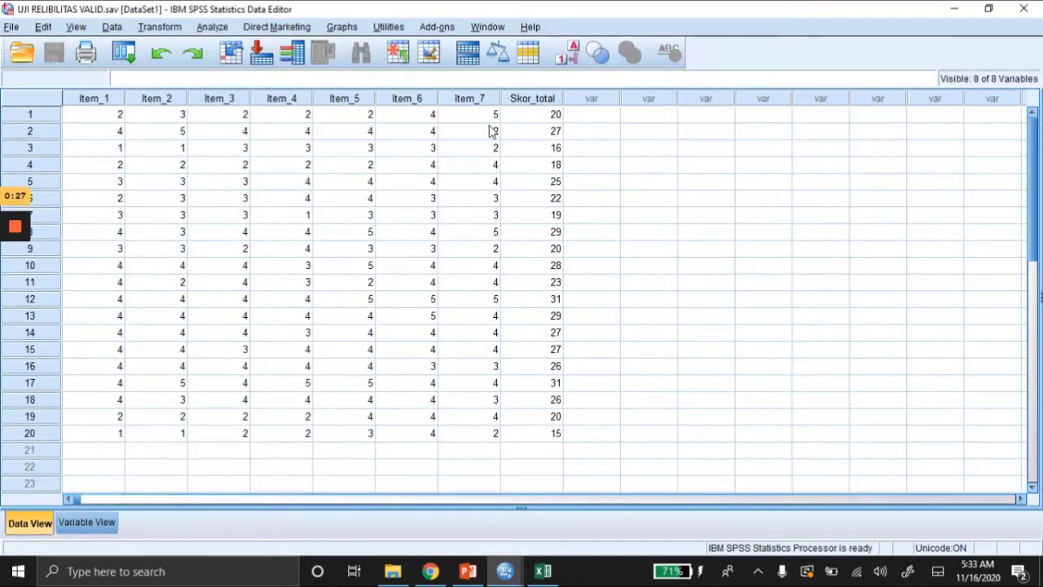
# Step: Start a Bivariate Correlations analysis and add Item_1 through Item_7 and Skor_total as its variables
pyautogui.click(210, 26)
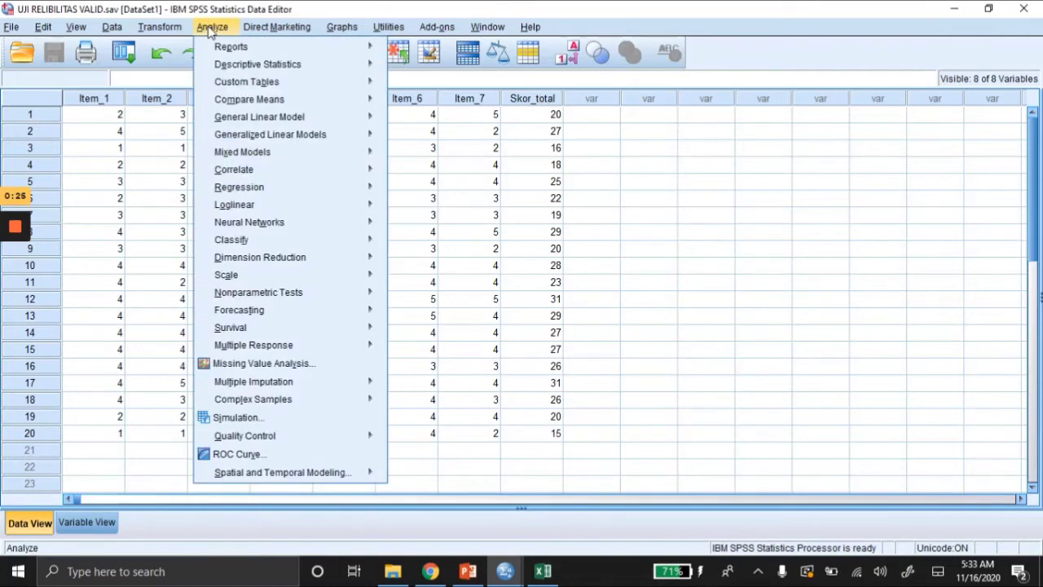
pyautogui.moveTo(248, 194)
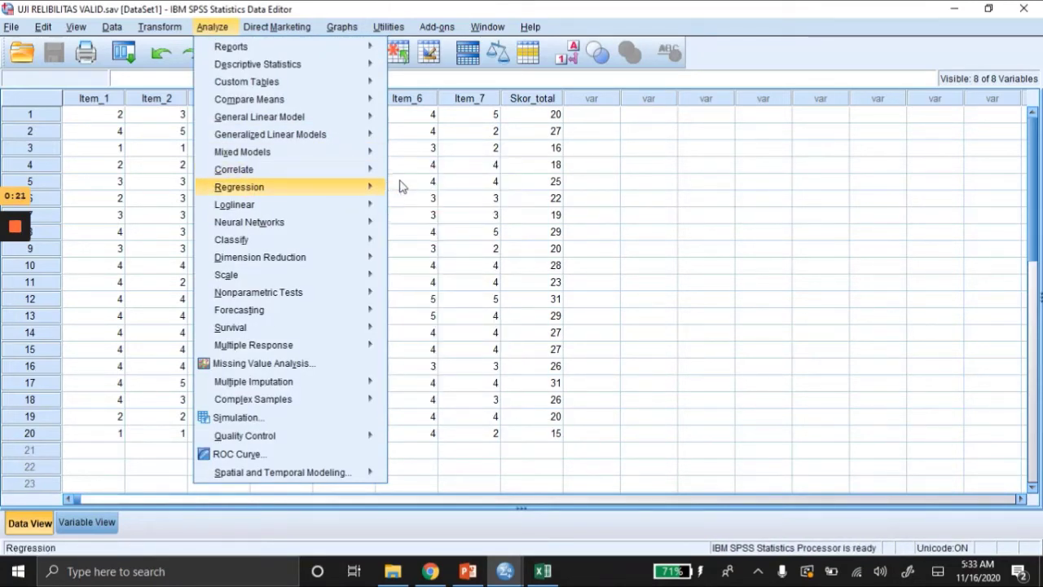
pyautogui.moveTo(365, 172)
pyautogui.click(410, 174)
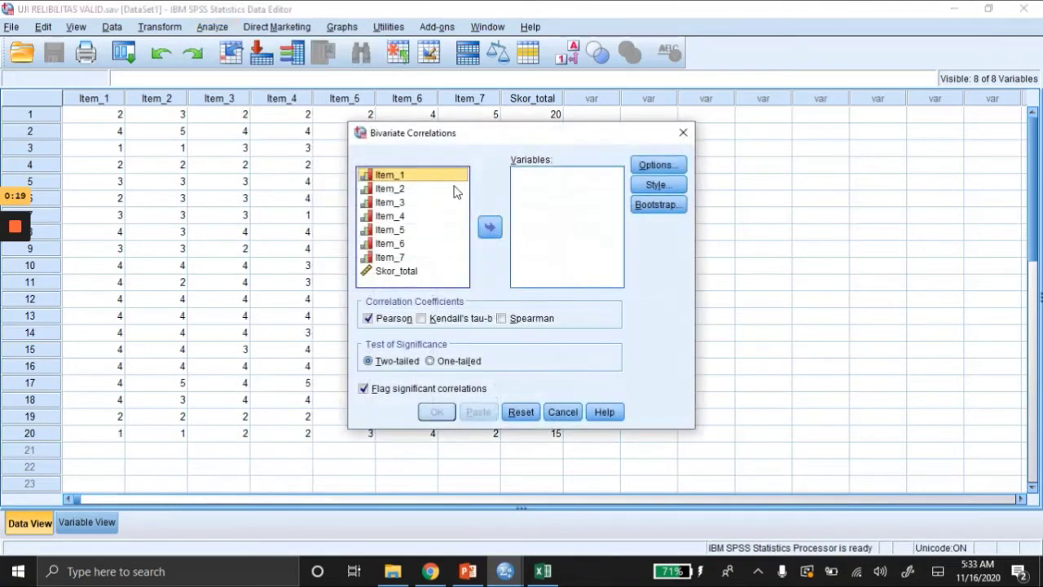
pyautogui.hotkey('ctrl', 'a')
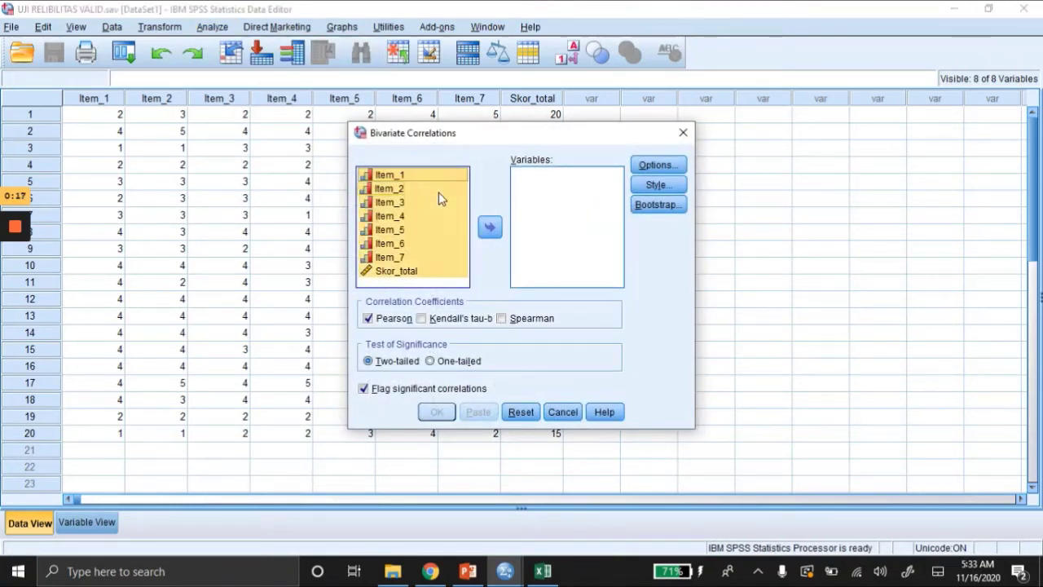
pyautogui.doubleClick(446, 175)
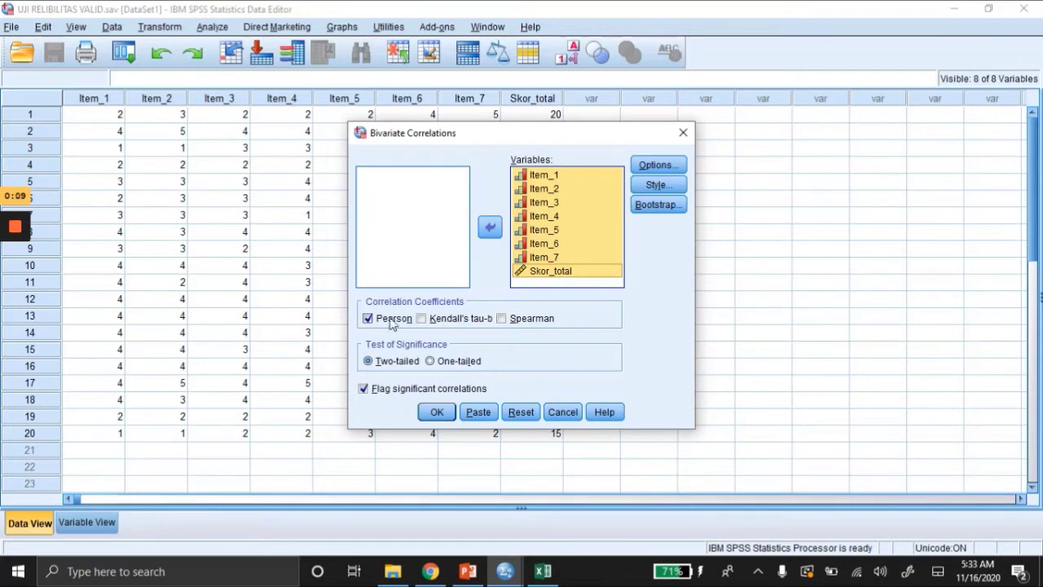
# Step: Keep pairwise exclusion of missing values in the correlation options and run the two-tailed Pearson analysis
pyautogui.click(667, 168)
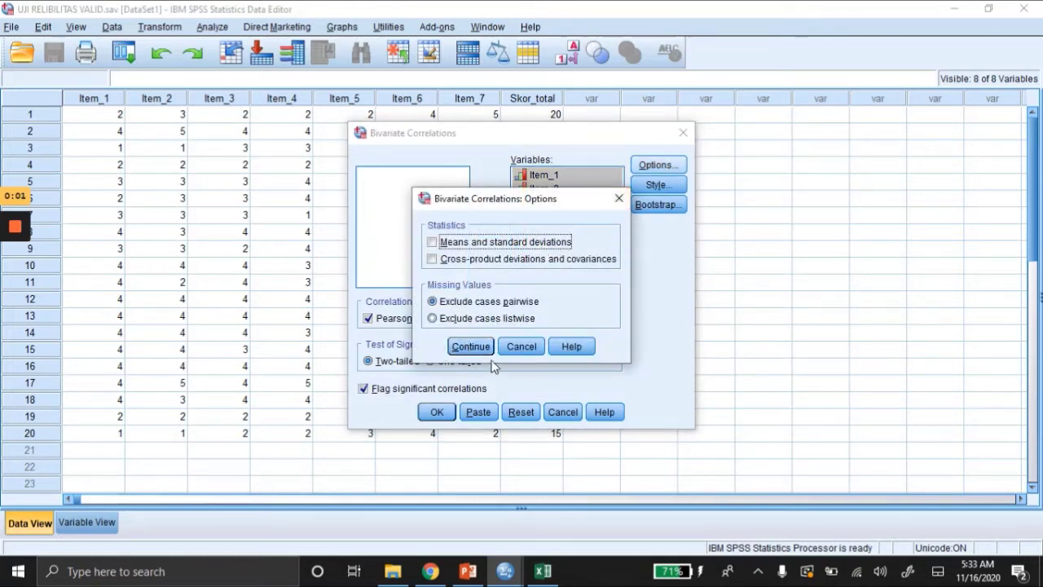
pyautogui.click(471, 346)
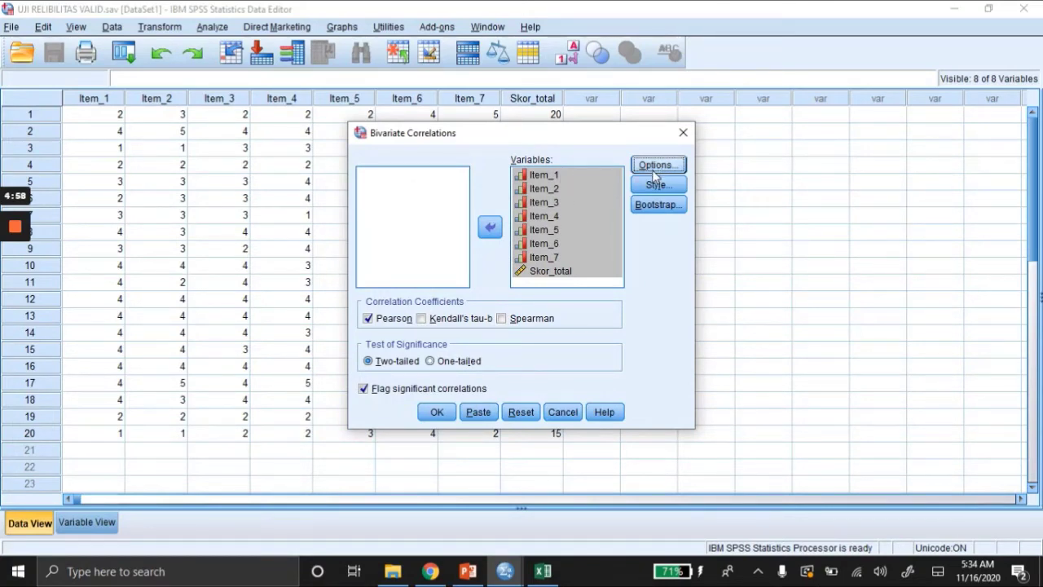
pyautogui.click(438, 412)
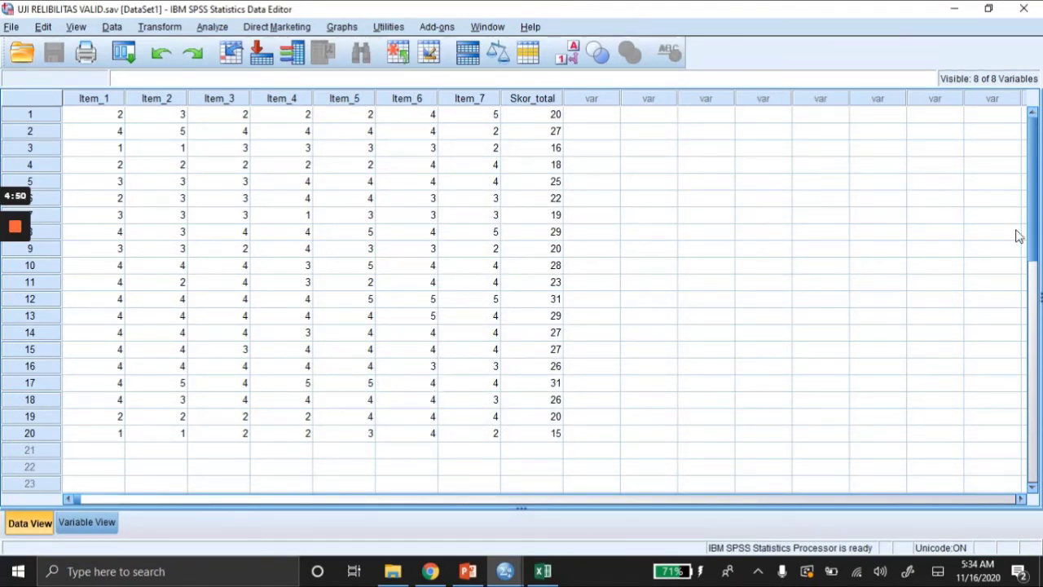
# Step: Switch to the SPSS output viewer and examine the Correlations table, especially each item's Pearson correlation with Skor_total
pyautogui.click(1030, 344)
pyautogui.moveTo(1030, 347); pyautogui.dragTo(1031, 204)
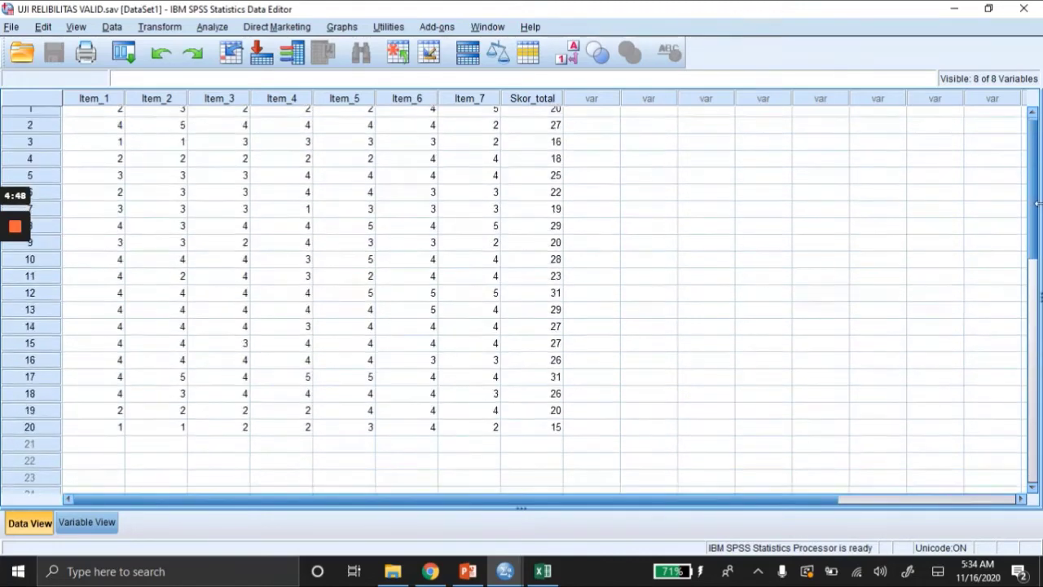
pyautogui.moveTo(504, 571)
pyautogui.click(416, 529)
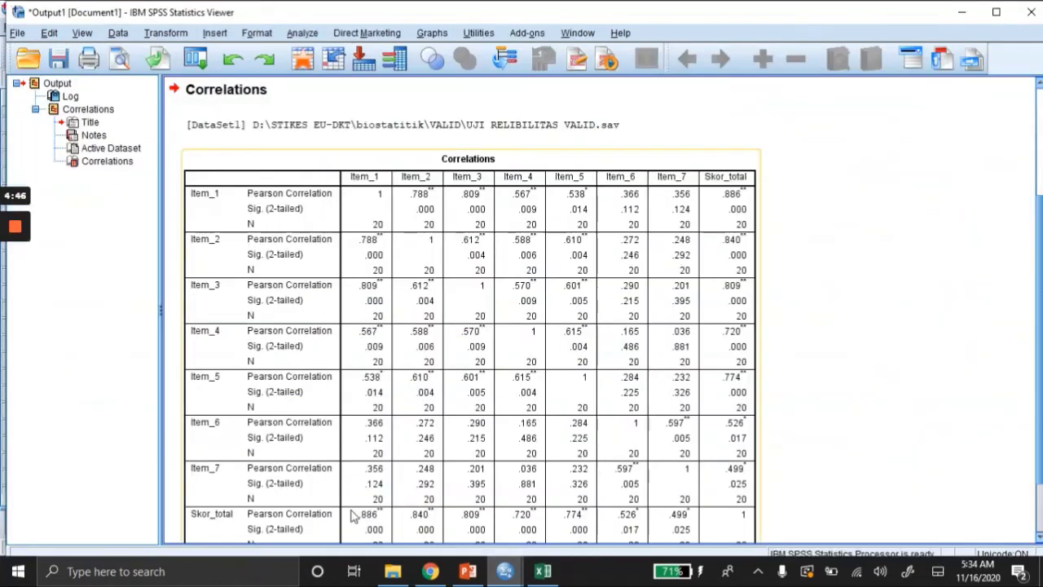
pyautogui.scroll(2, 357, 180)
pyautogui.scroll(2, 350, 184)
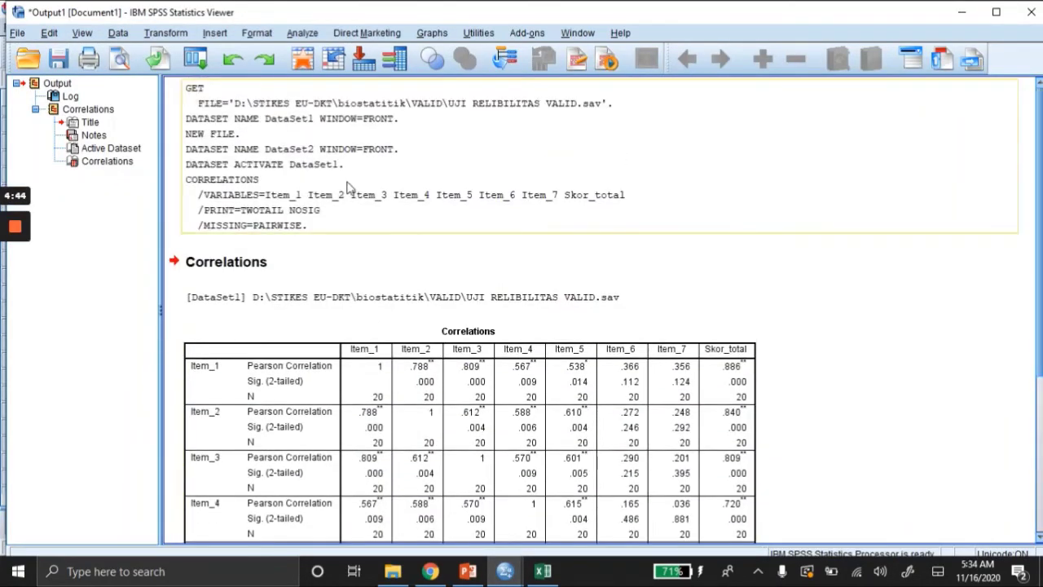
pyautogui.scroll(-3, 456, 214)
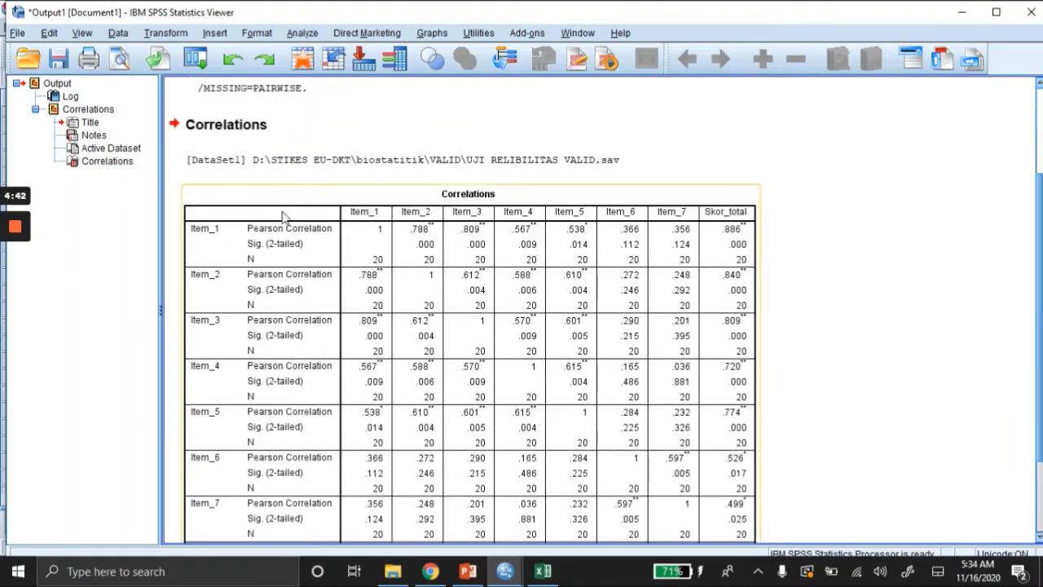
pyautogui.scroll(-2, 265, 228)
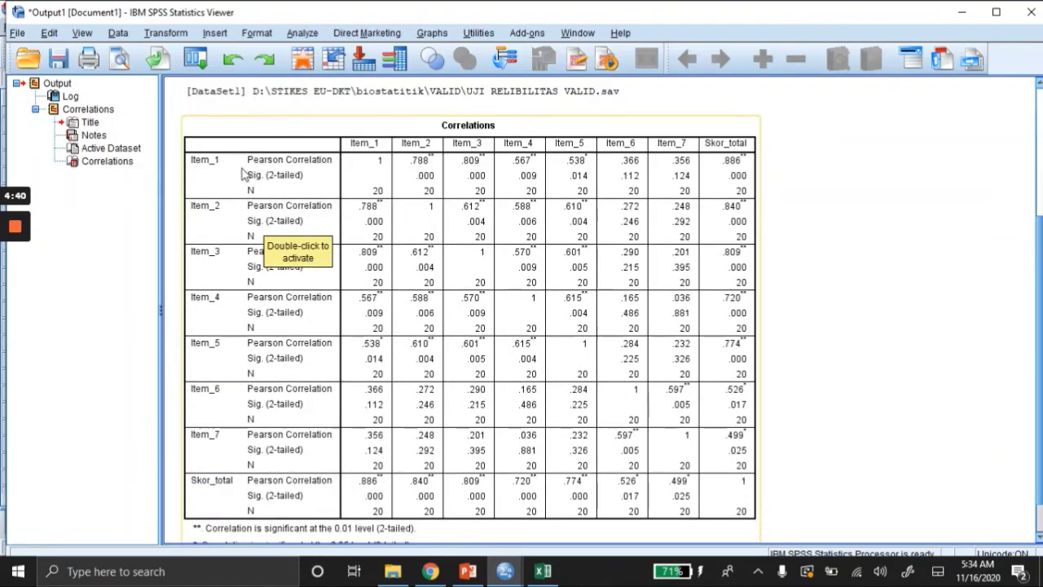
pyautogui.scroll(-1, 383, 182)
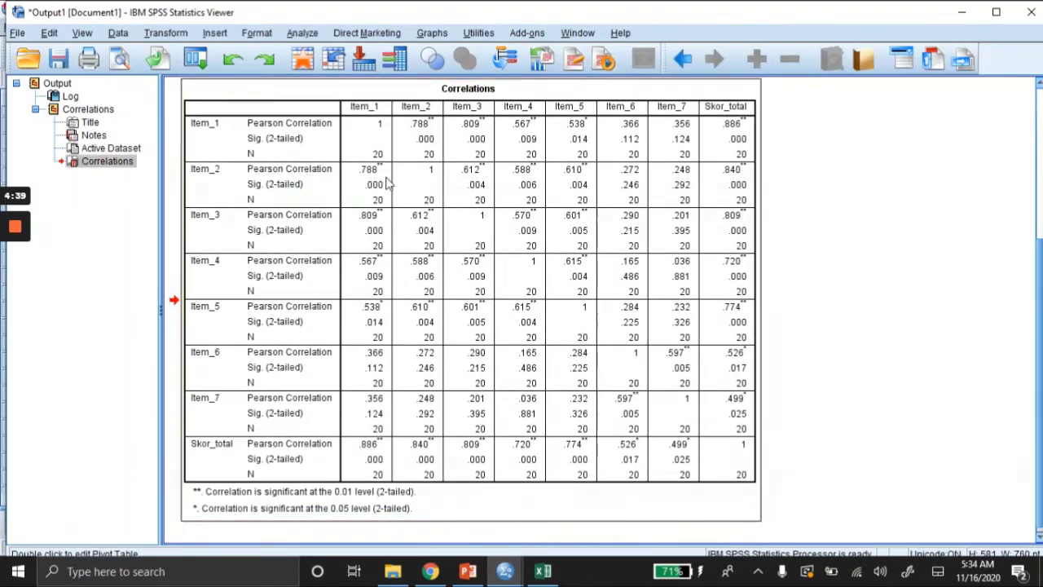
pyautogui.click(730, 144)
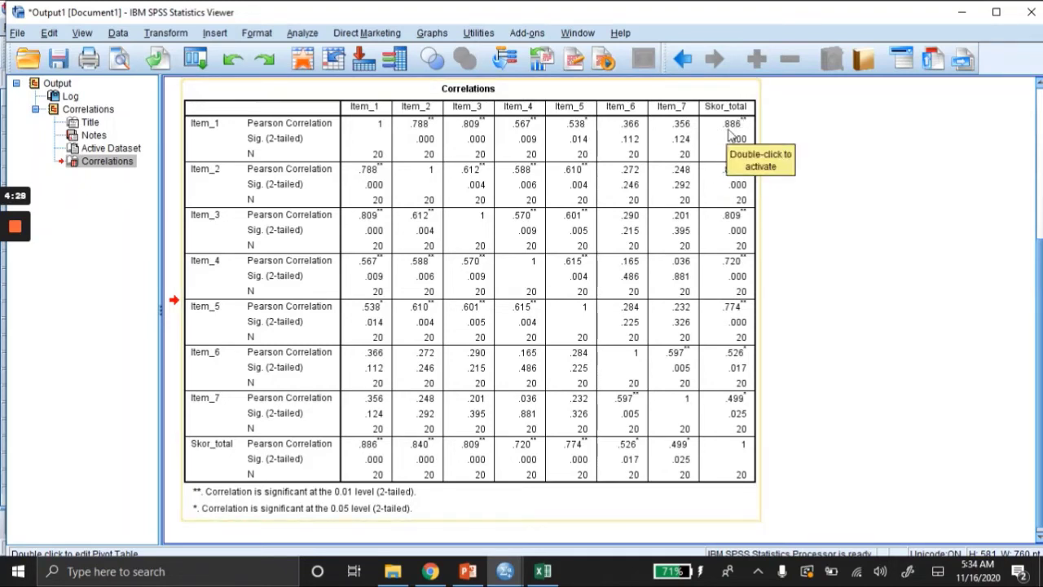
pyautogui.scroll(-1, 843, 235)
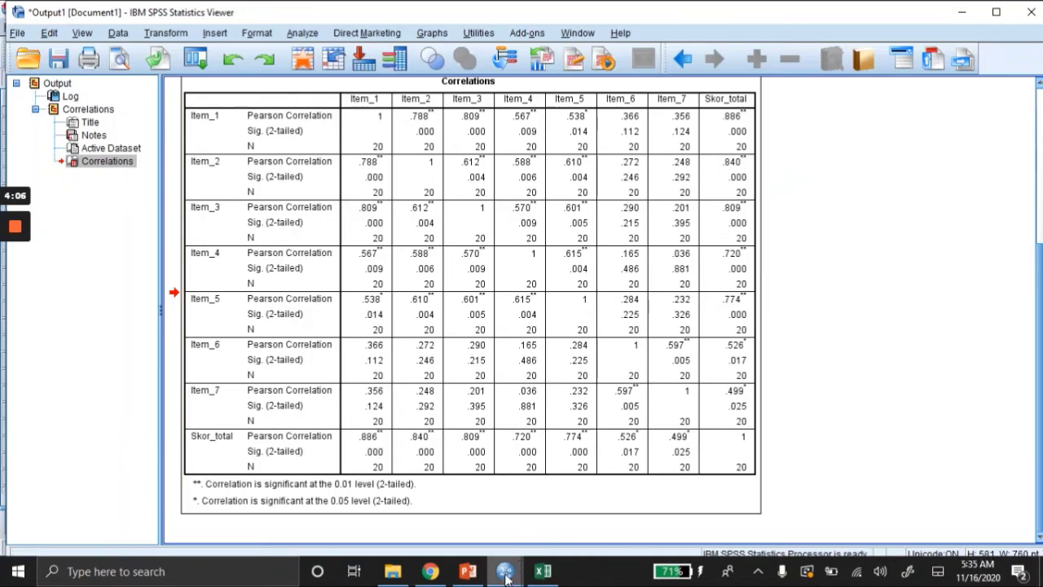
# Step: Switch to the PowerPoint presentation and show slide 8 with the r table full screen
pyautogui.click(478, 576)
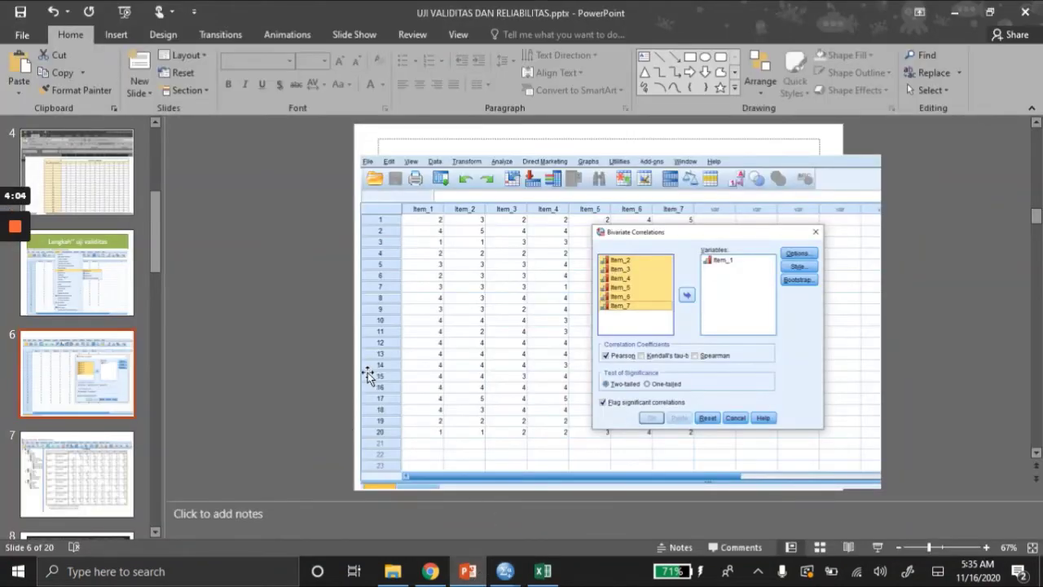
pyautogui.press('Down')
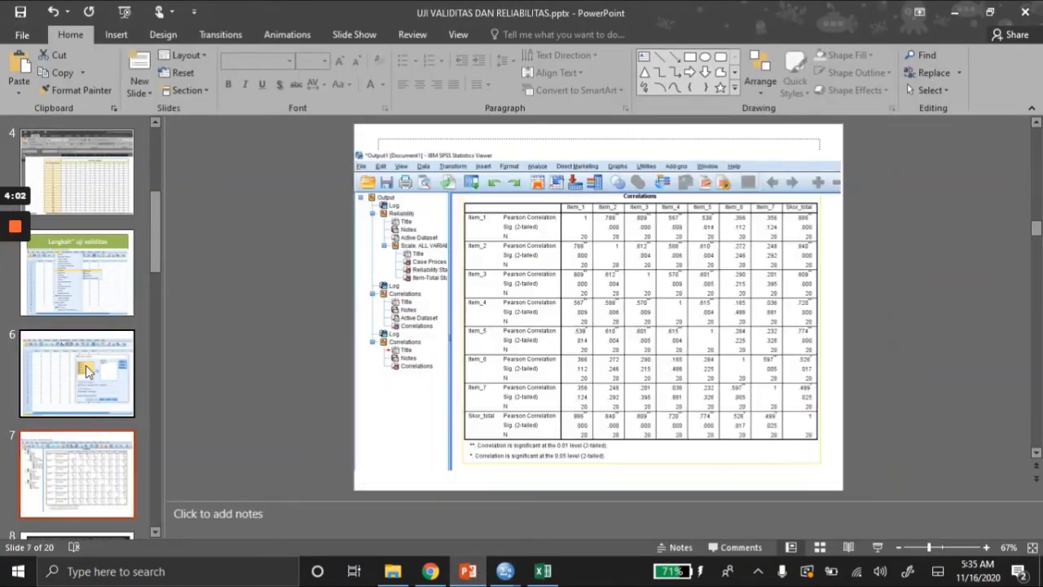
pyautogui.press('Down')
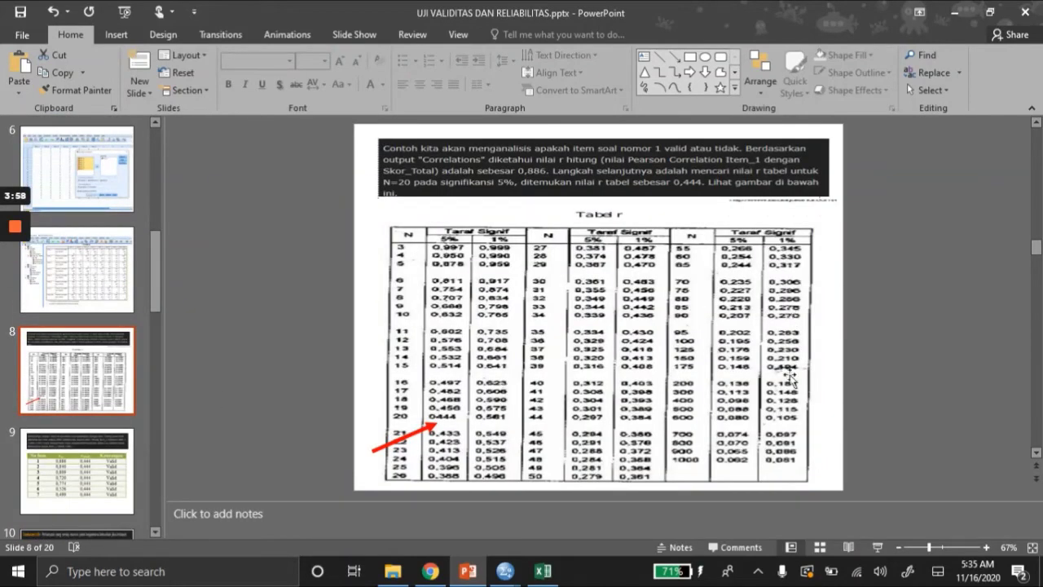
pyautogui.click(878, 547)
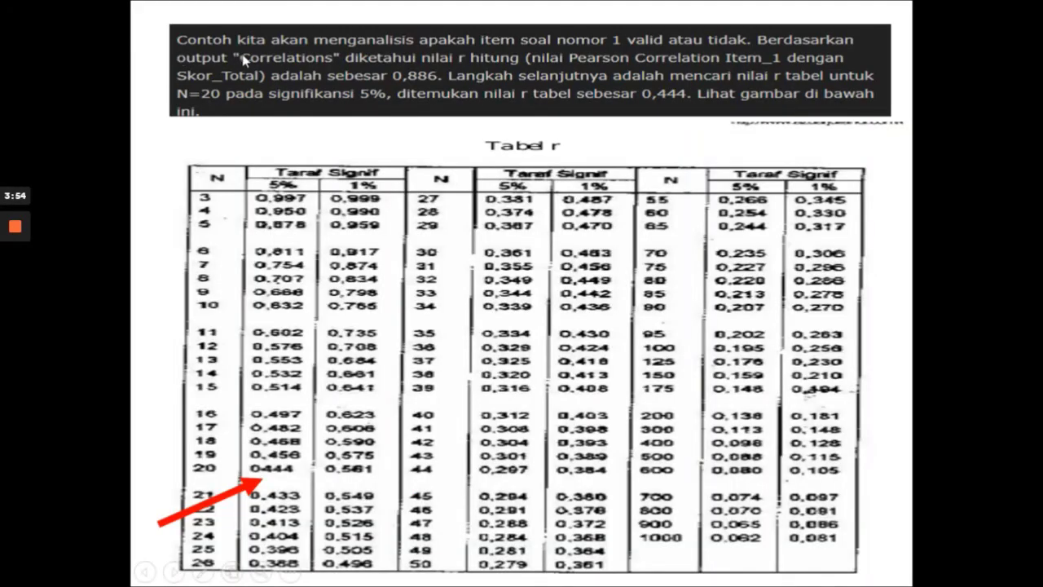